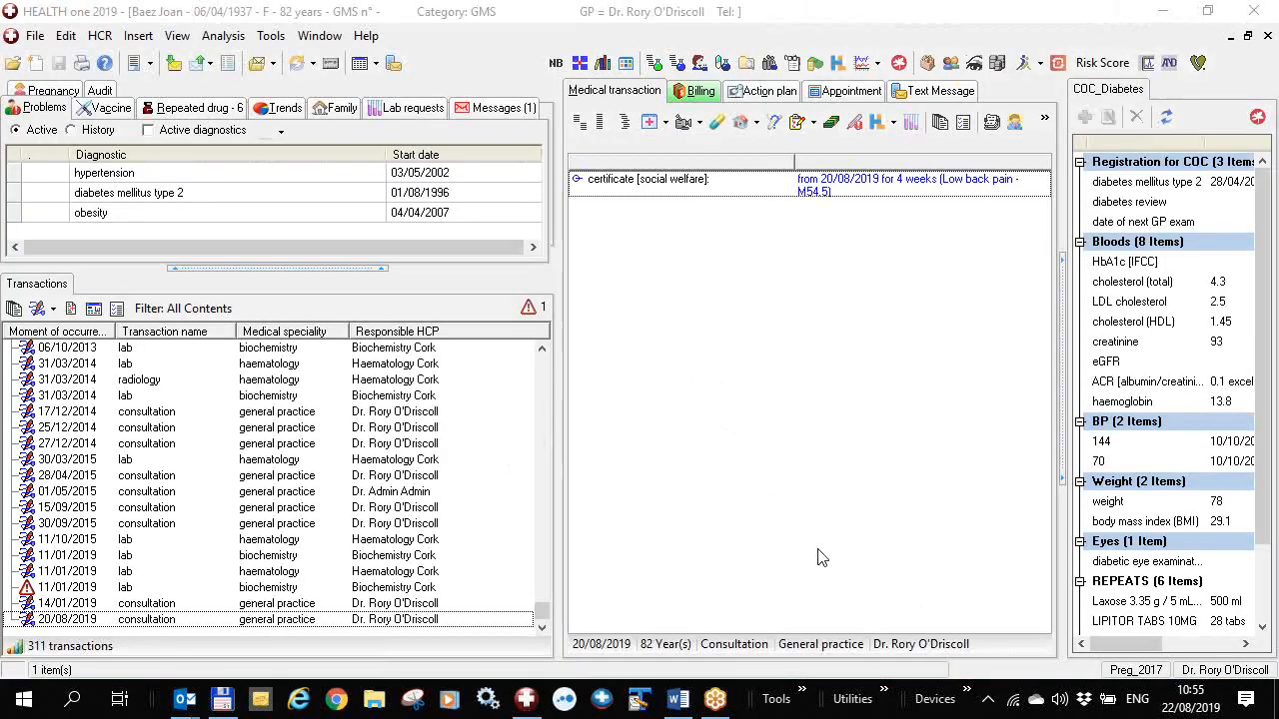
Switch to the radiology email in Outlook, copy its X-ray PDF attachment, and return to the patient record.
mouse_move(193, 708)
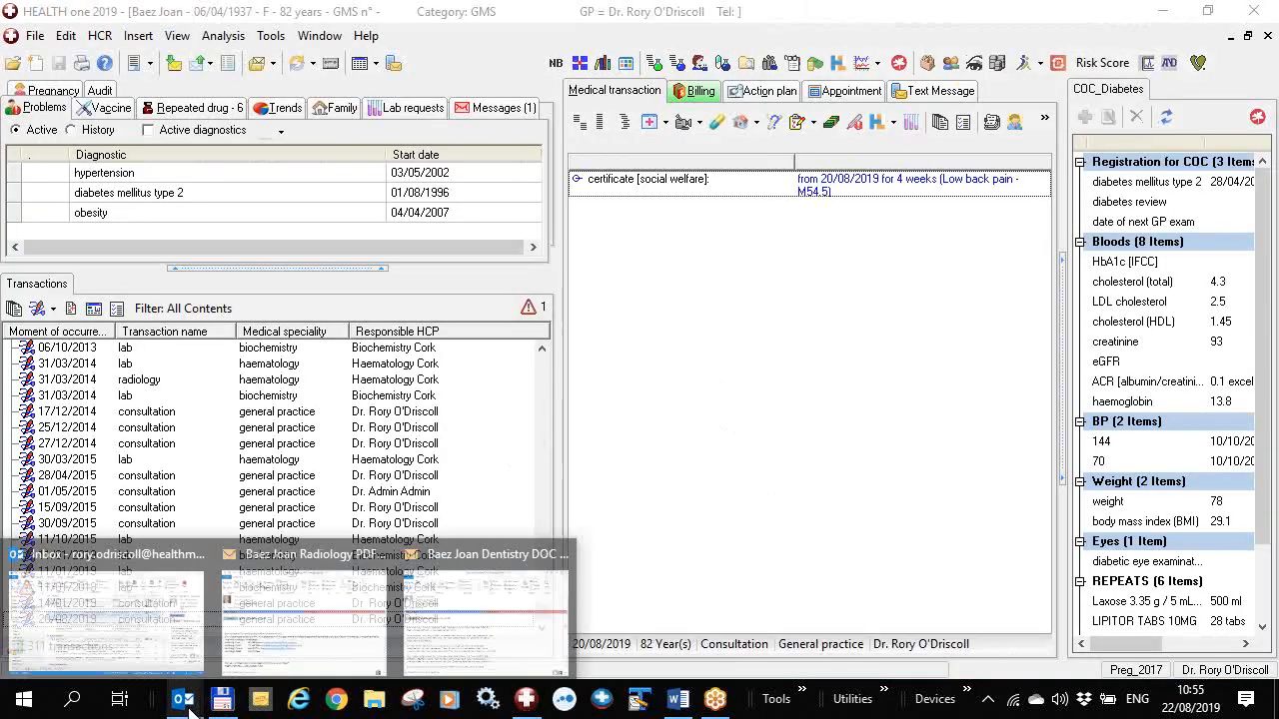
mouse_move(349, 626)
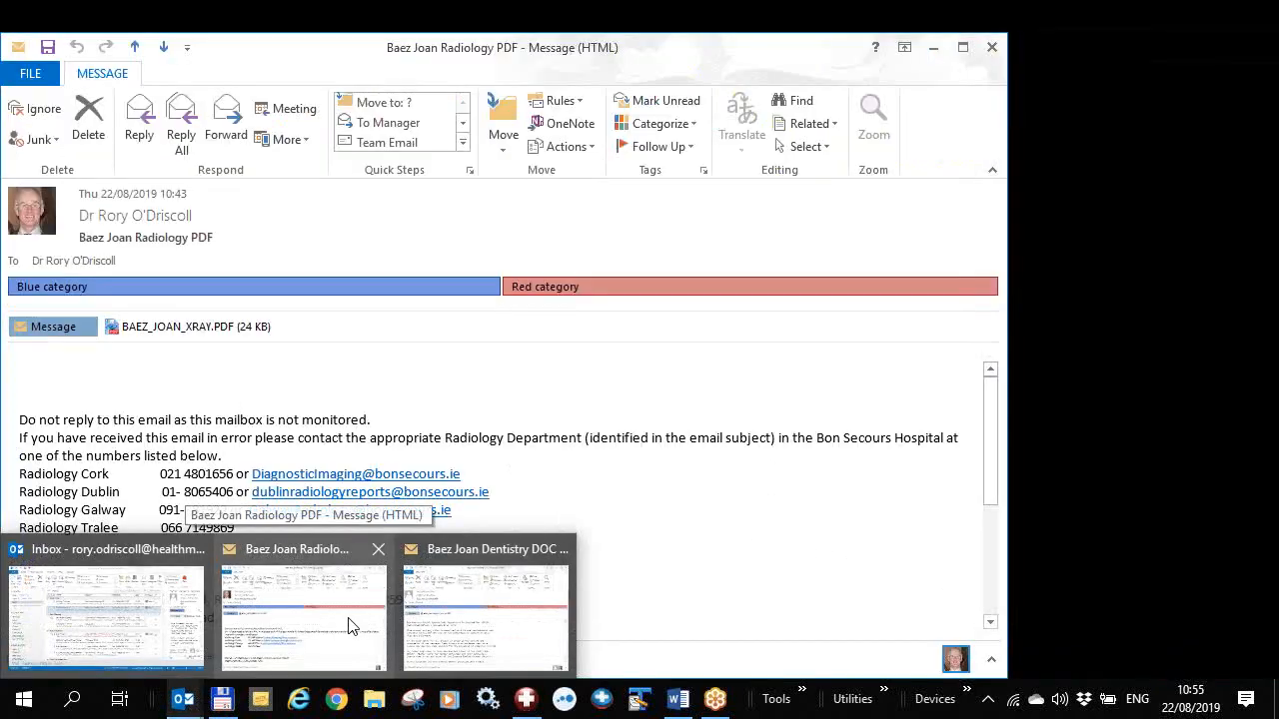
left_click(349, 627)
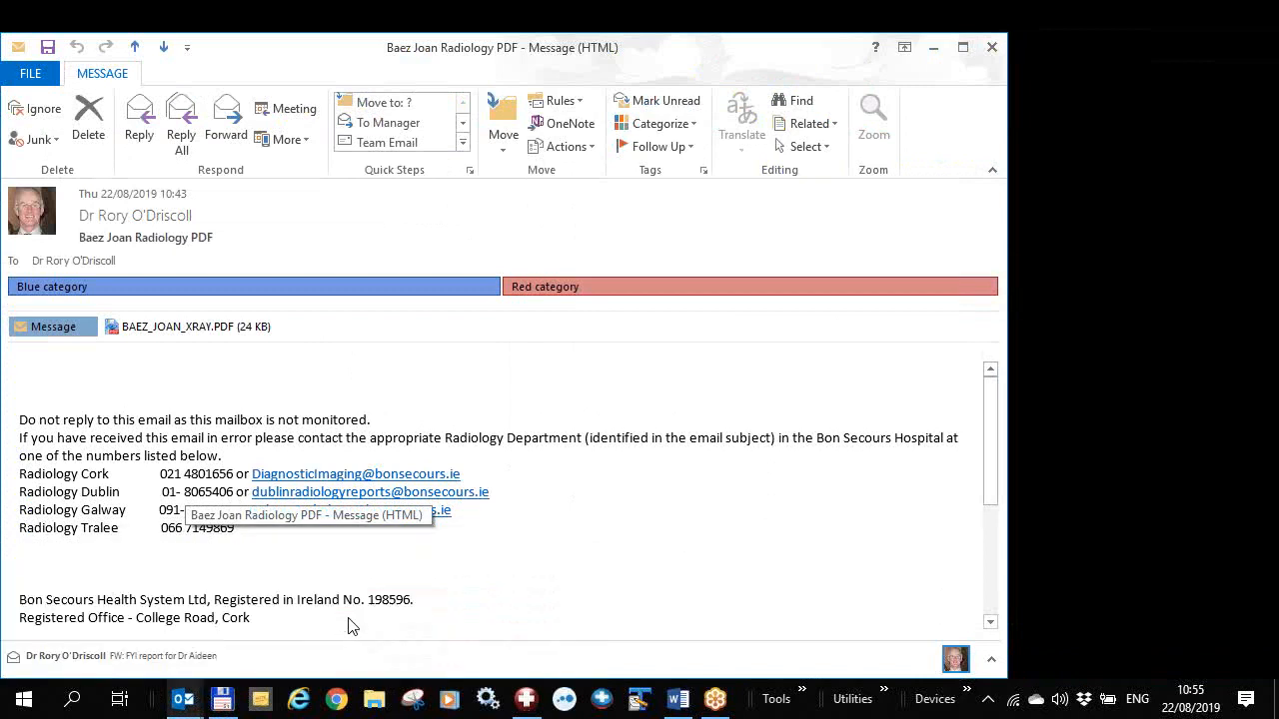
right_click(152, 330)
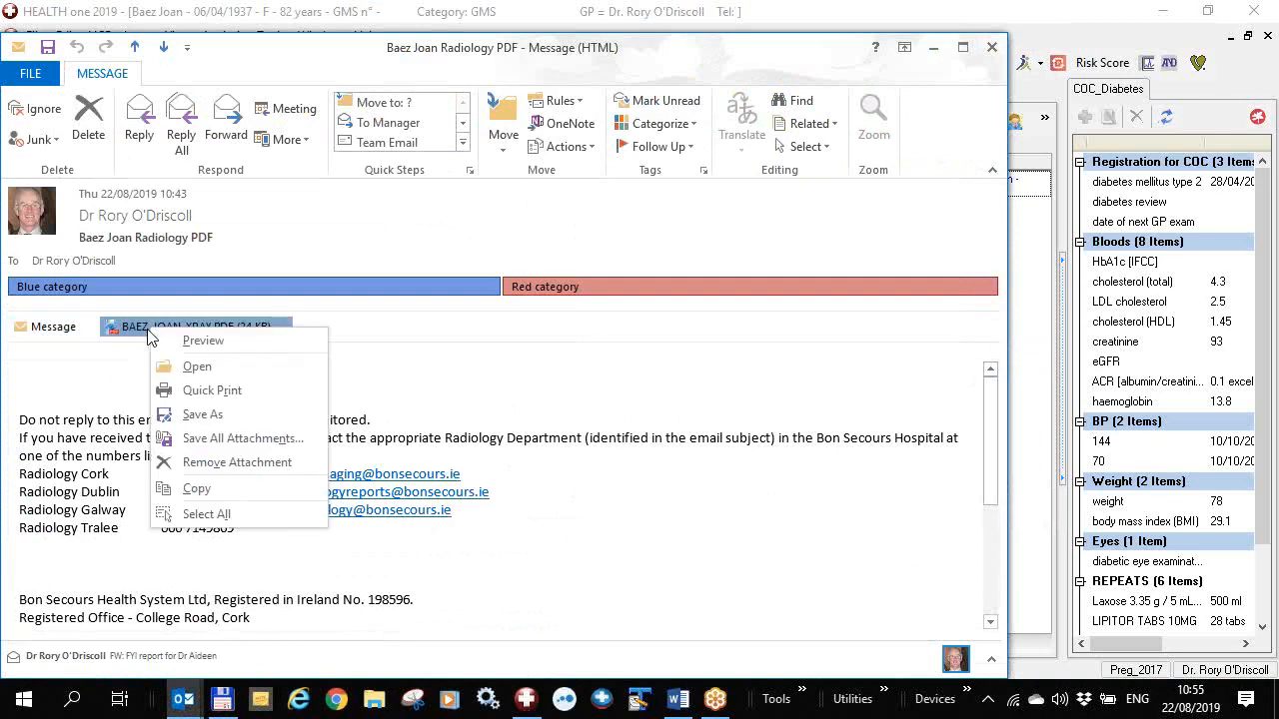
left_click(239, 490)
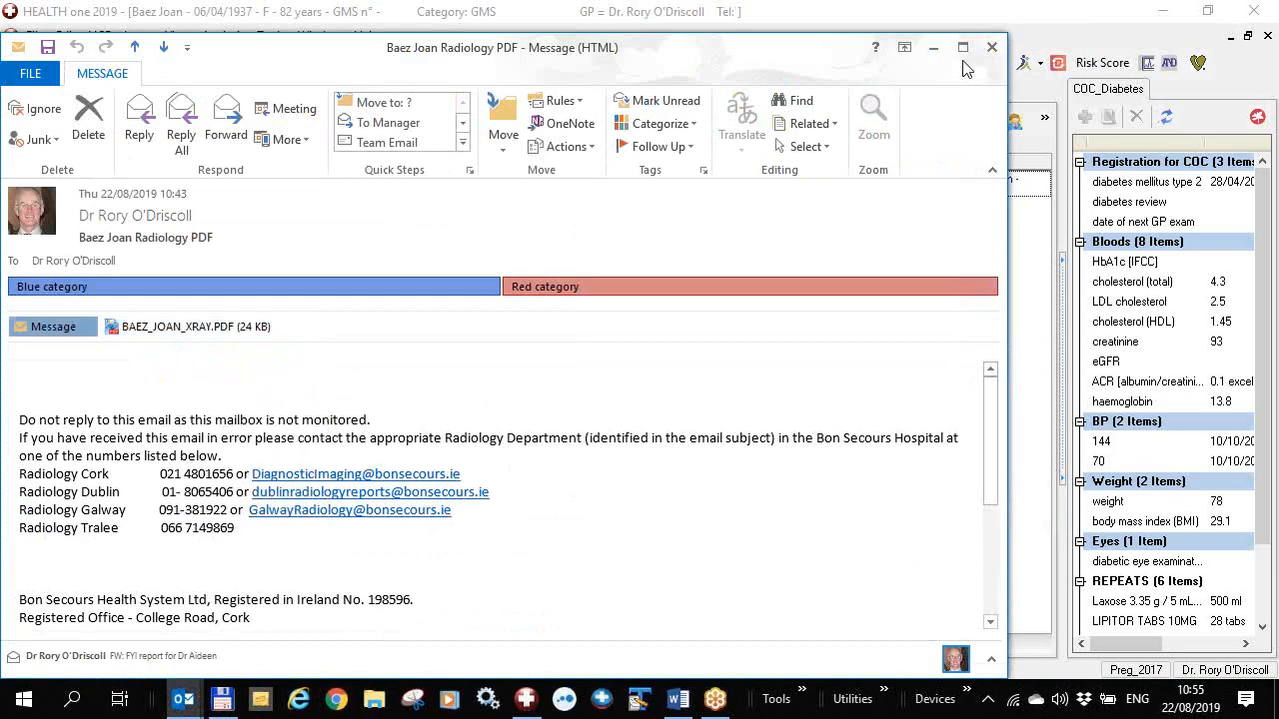
left_click(932, 47)
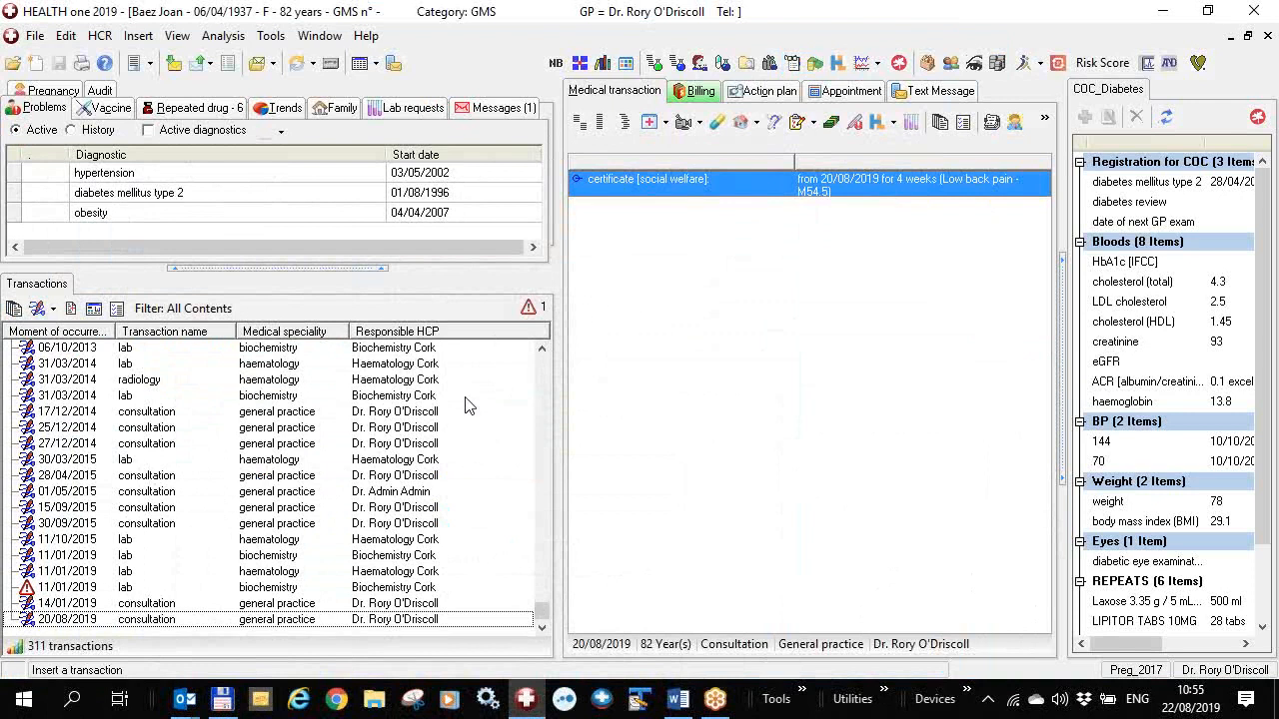
Insert a new transaction named expert's report with the speciality radiology.
key("Insert")
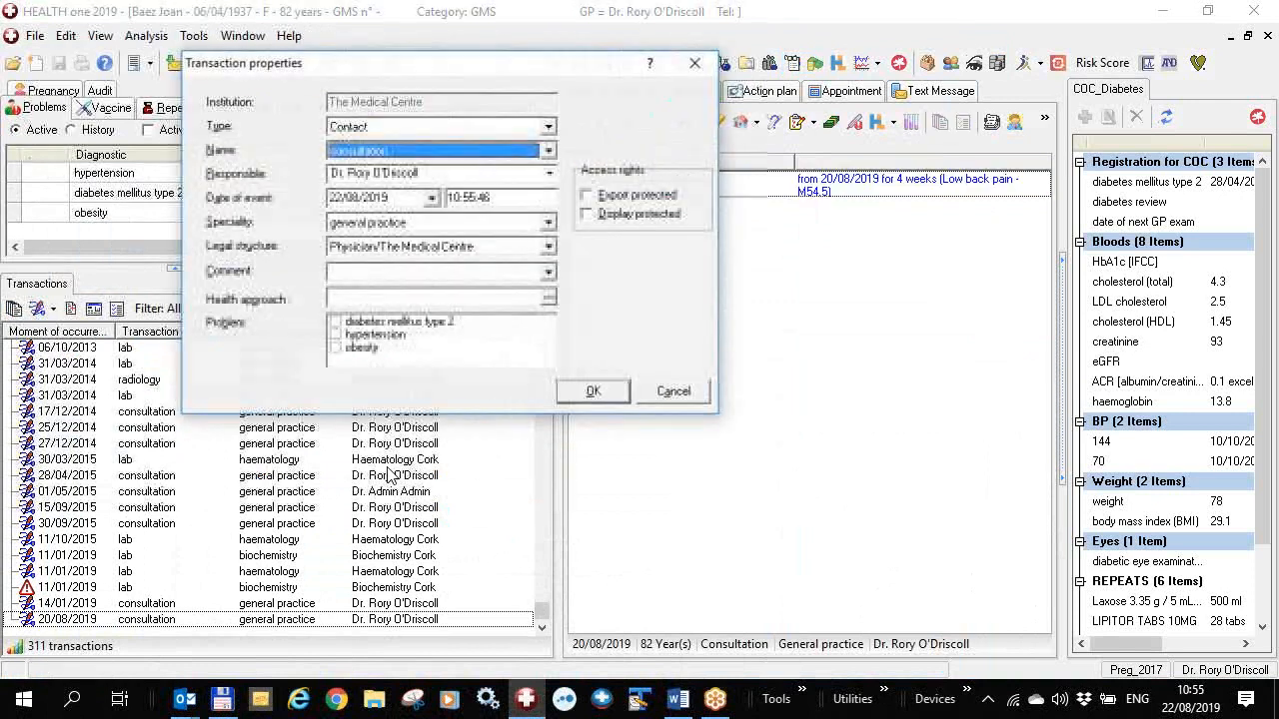
key("e")
key("Tab")
key("Tab")
key("Tab")
key("Tab")
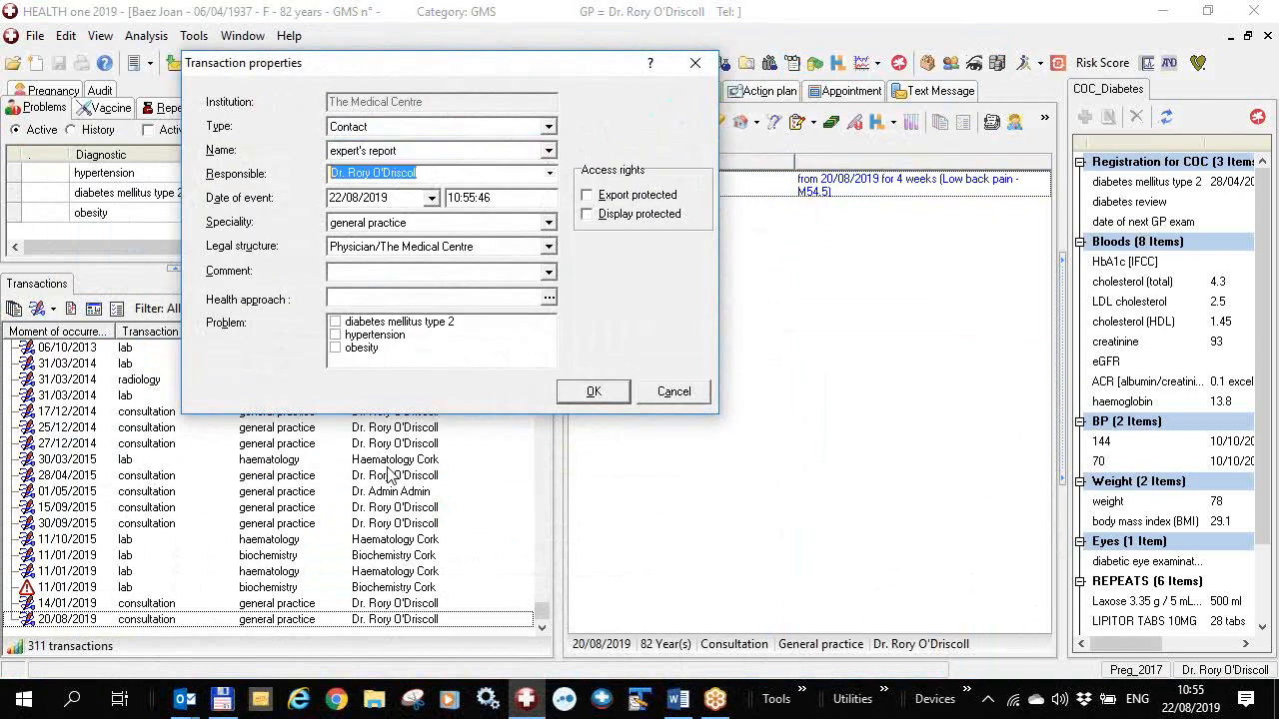
key("r")
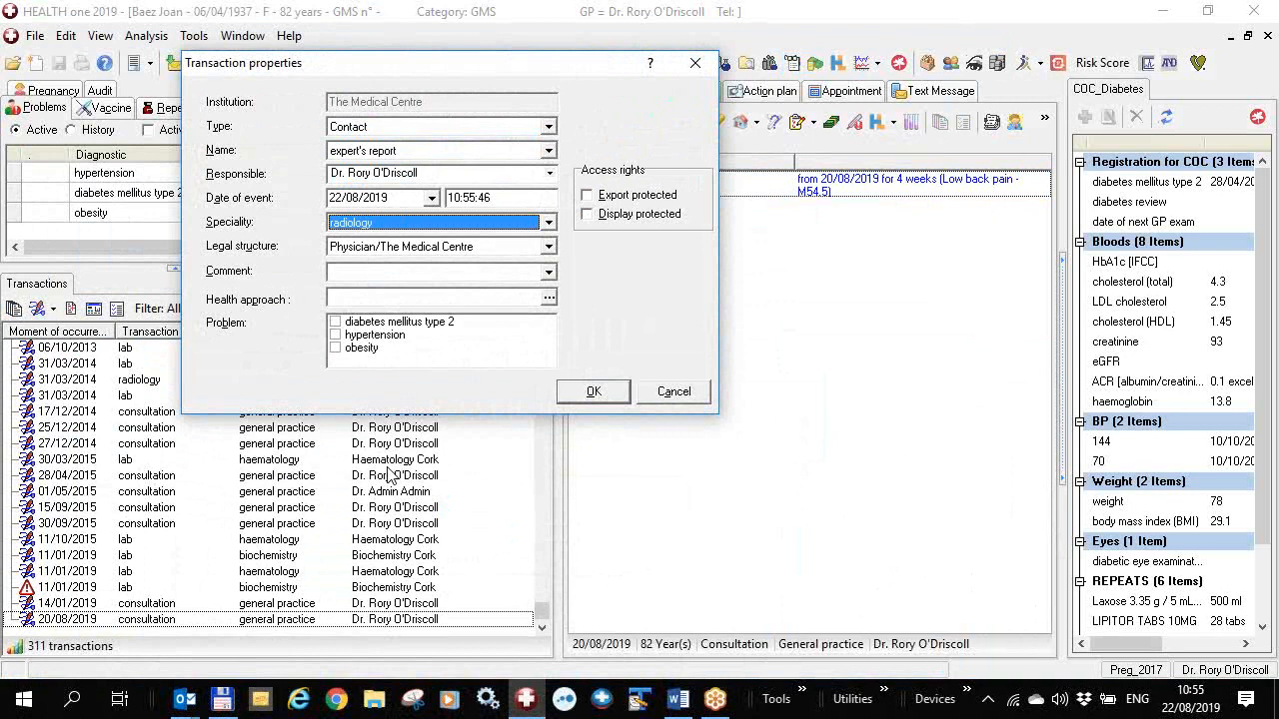
key("Return")
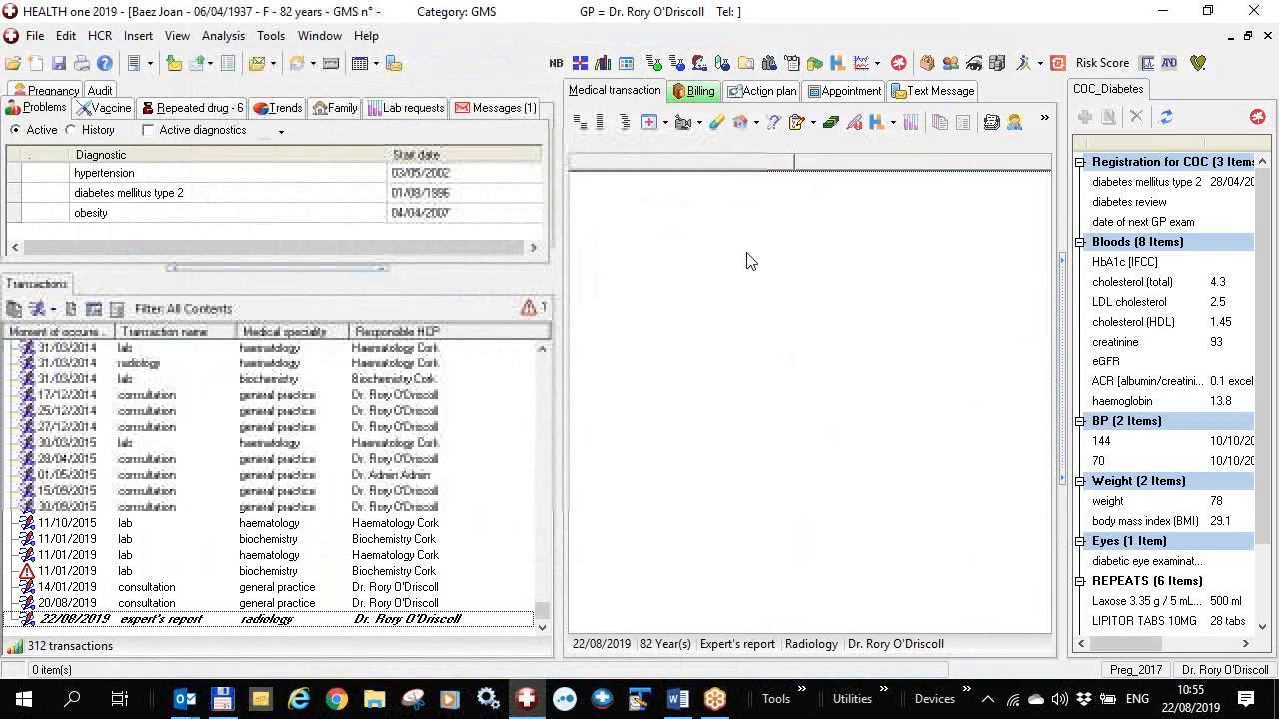
Paste the copied X-ray PDF into the new transaction as an archived document with the comment "Radiology".
right_click(638, 246)
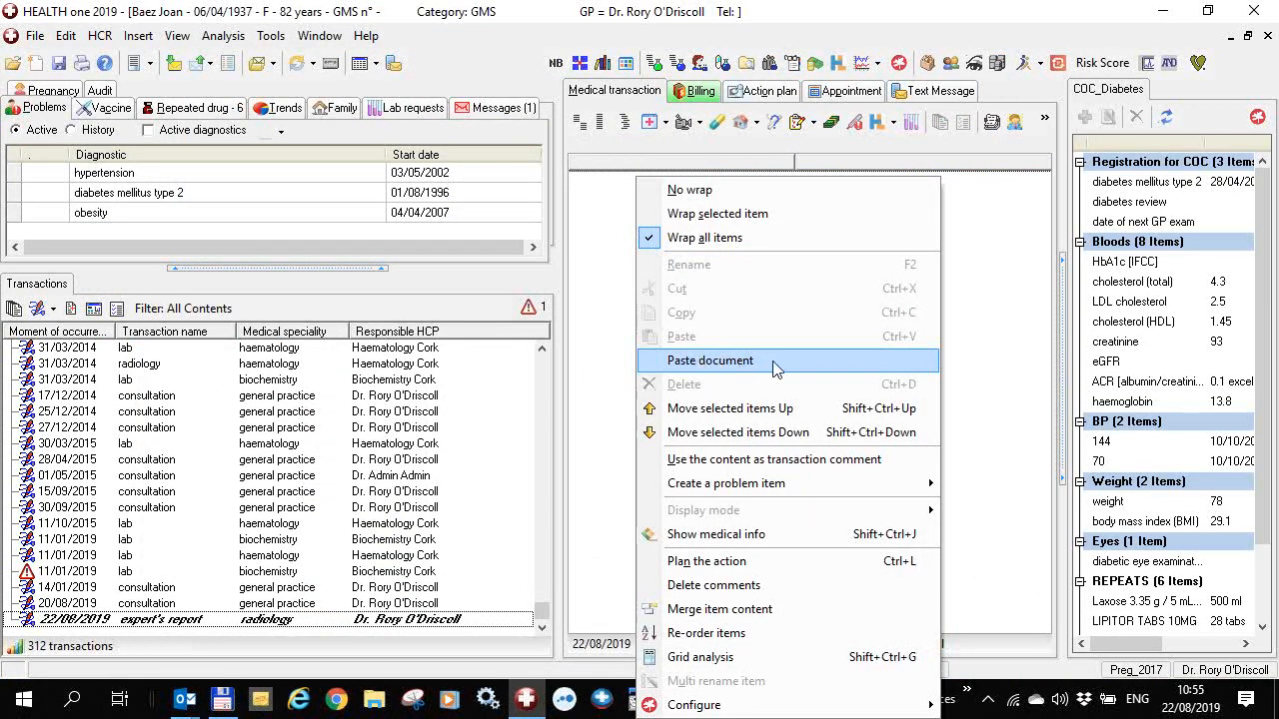
left_click(689, 361)
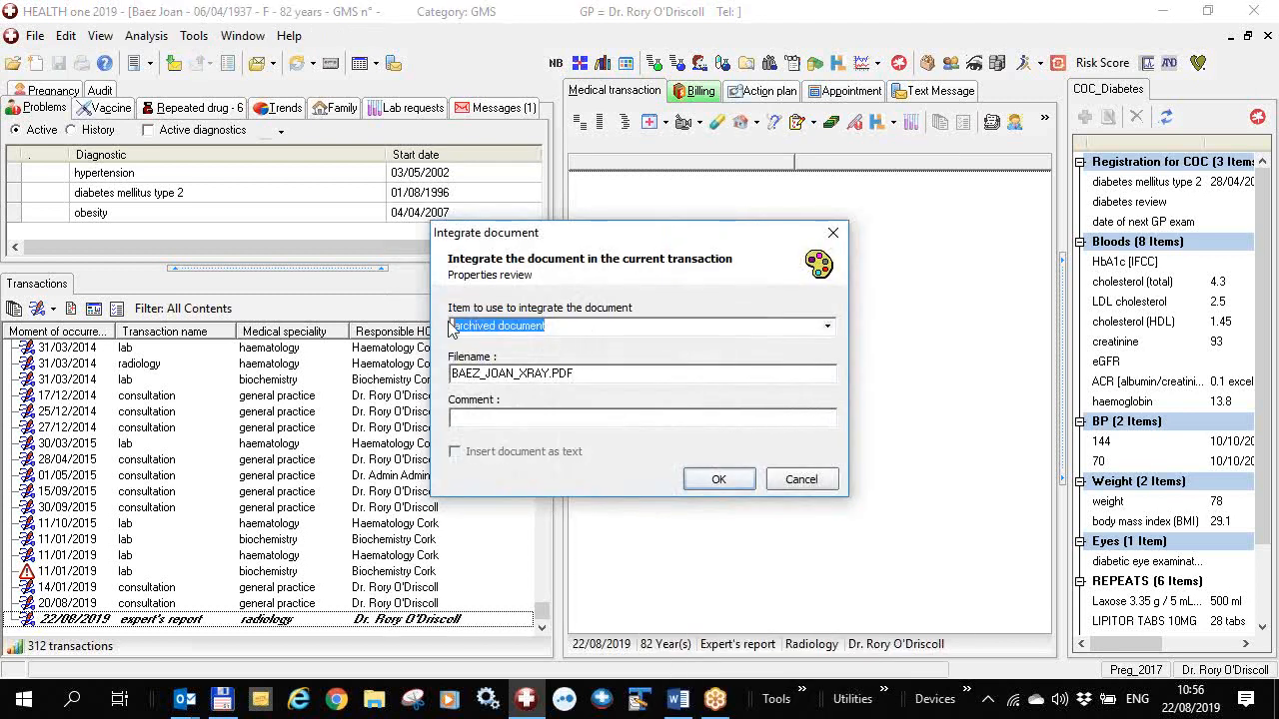
left_click(472, 420)
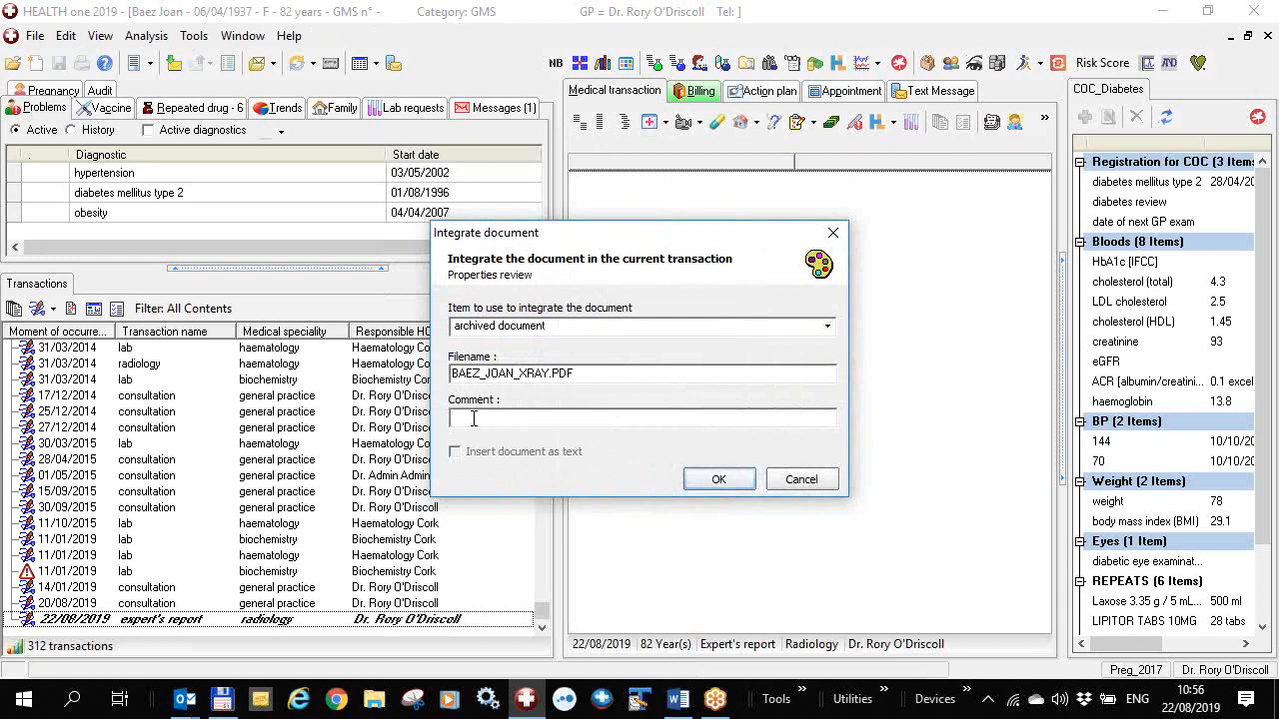
type("Radiology")
left_click(718, 479)
left_click(719, 480)
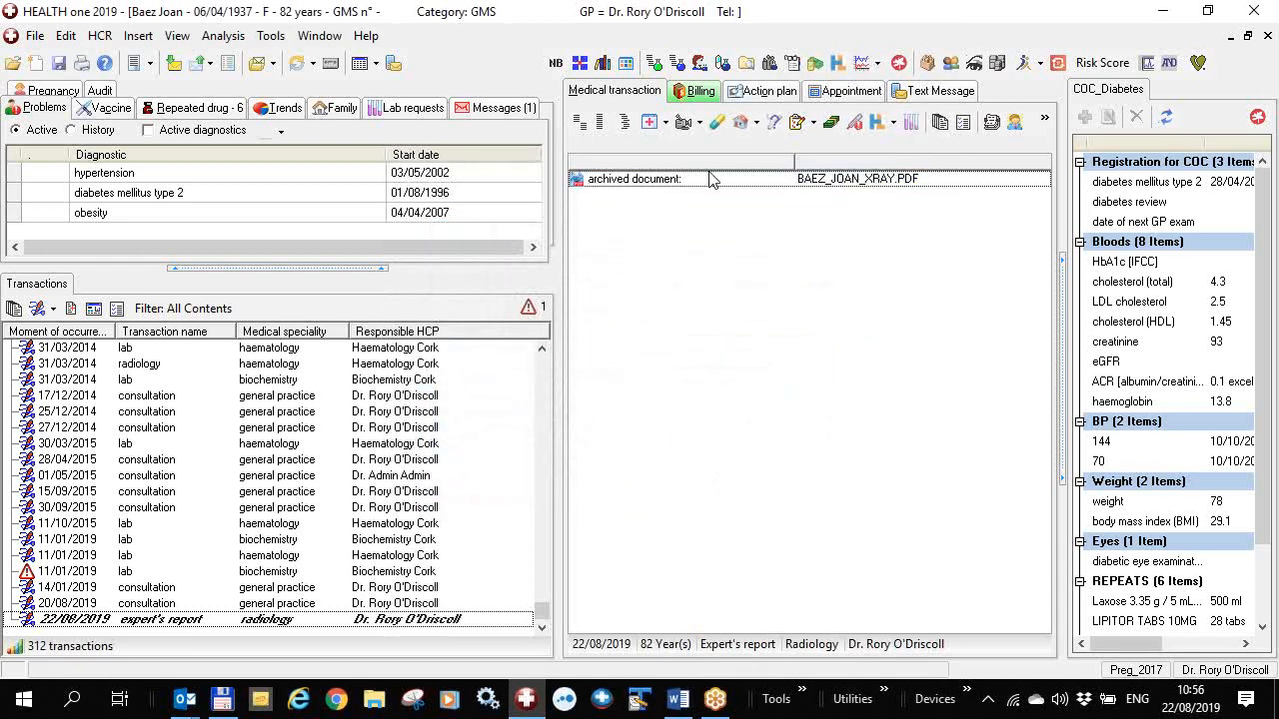
Open the archived X-ray PDF, copy the right knee findings from the report, and close the preview.
left_click(699, 188)
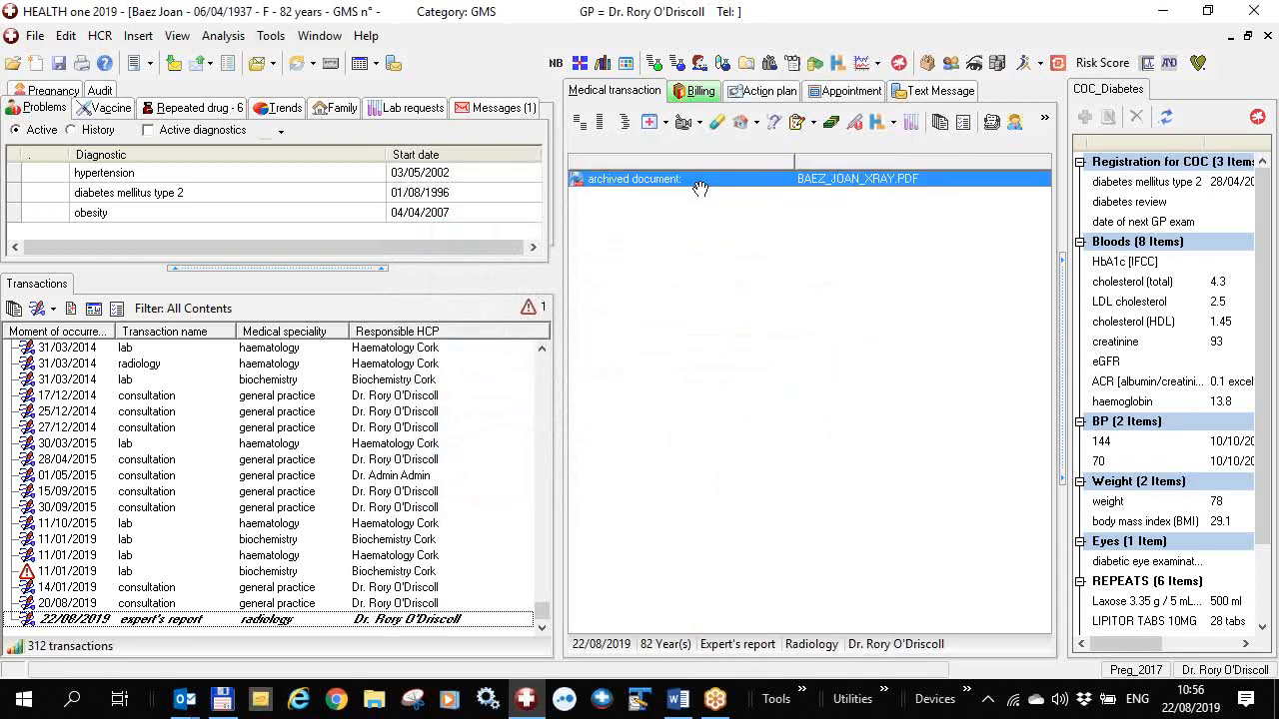
double_click(699, 188)
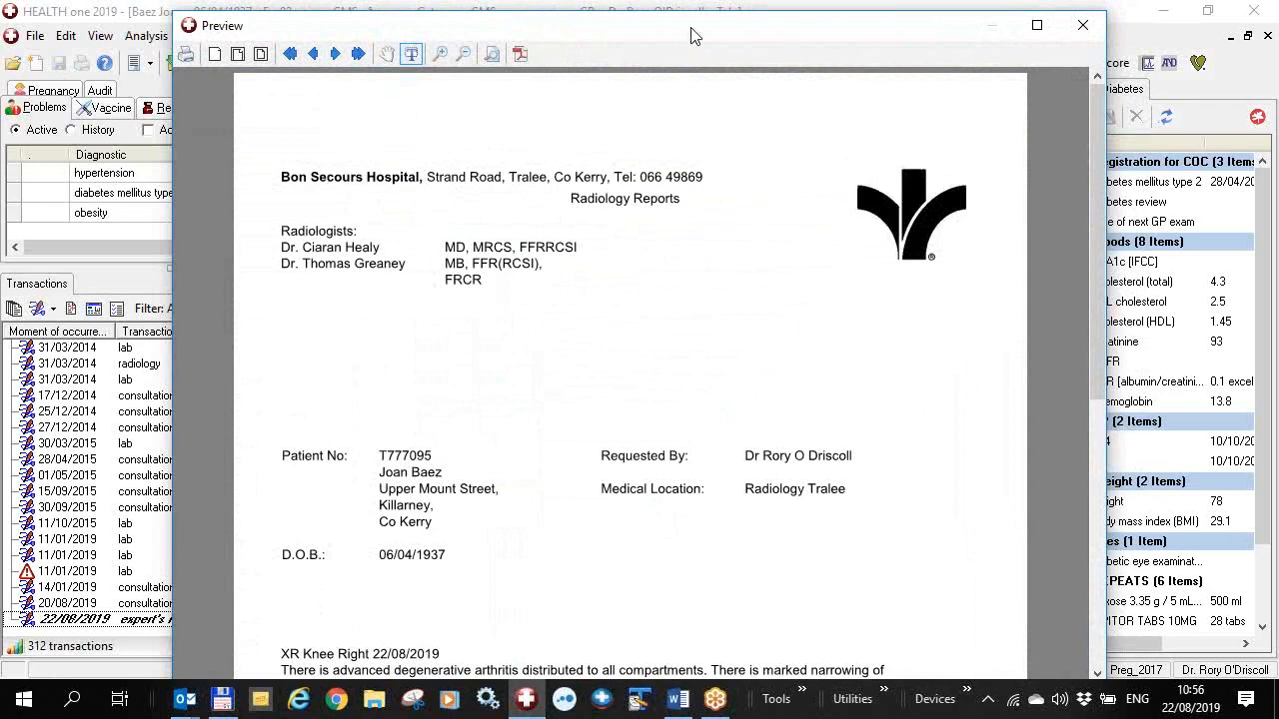
left_click_drag(687, 34, 584, 29)
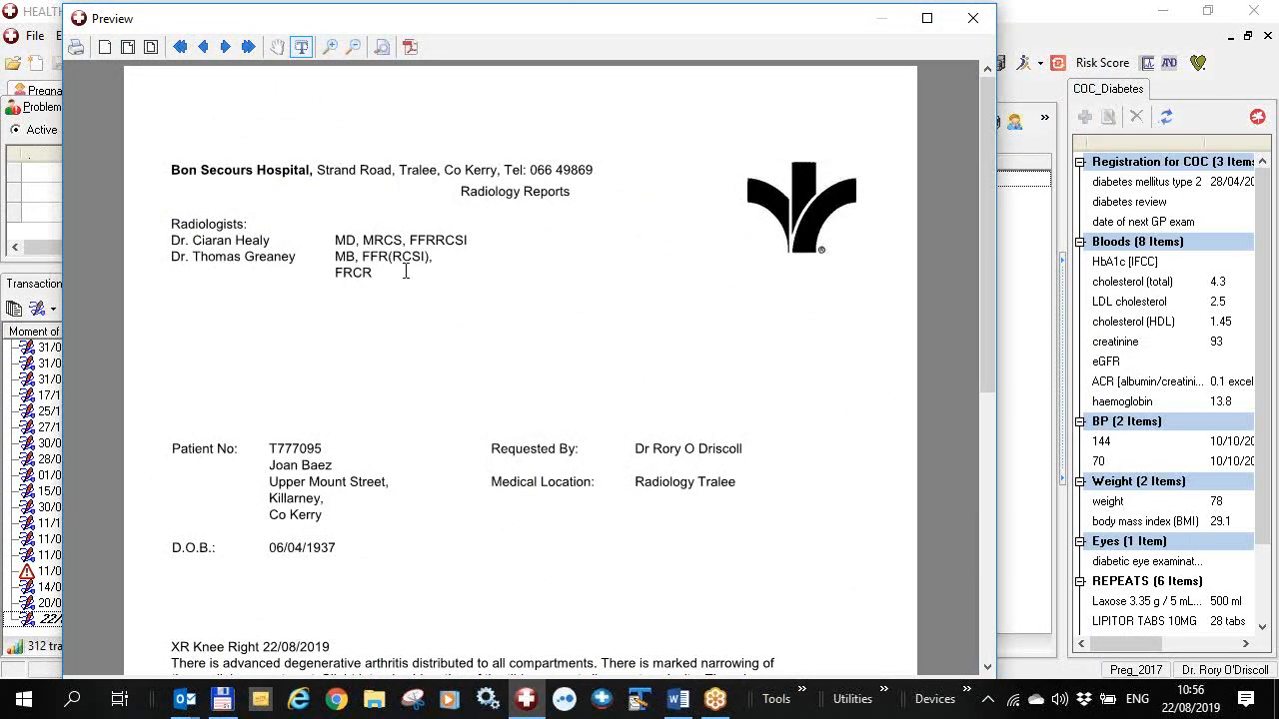
scroll(412, 271, "down", 6)
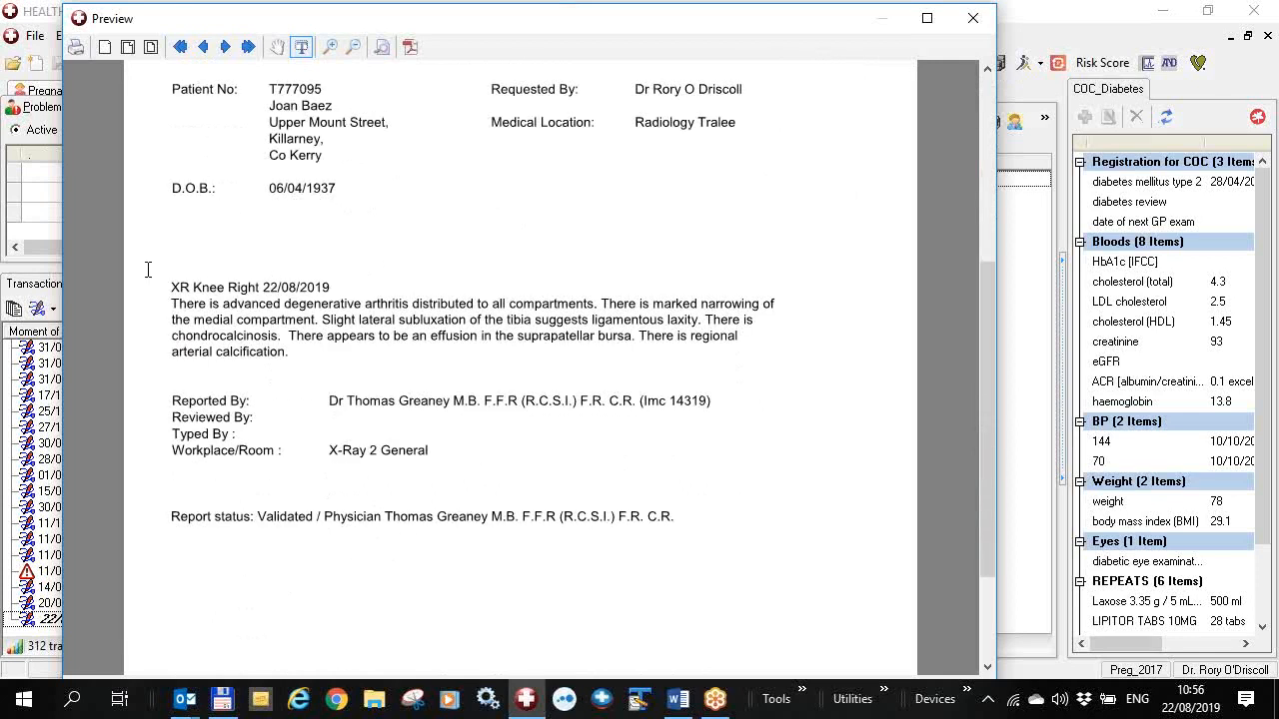
left_click_drag(148, 270, 817, 378)
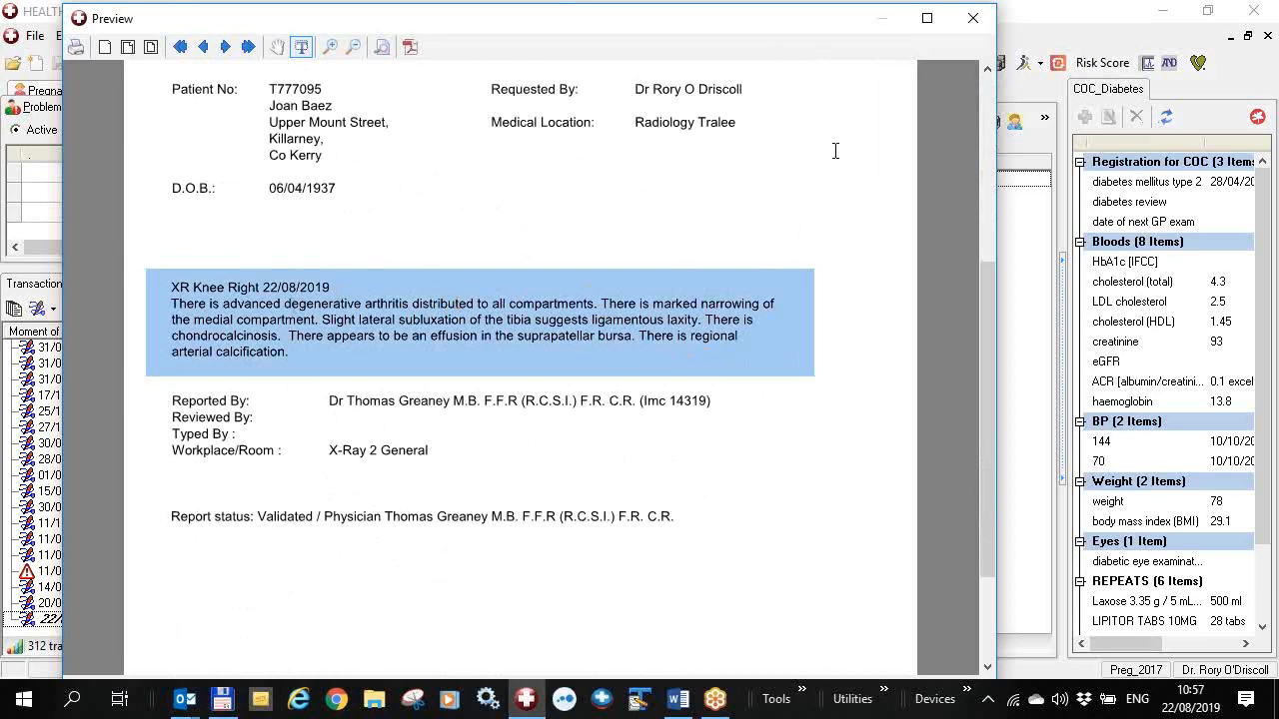
left_click(972, 18)
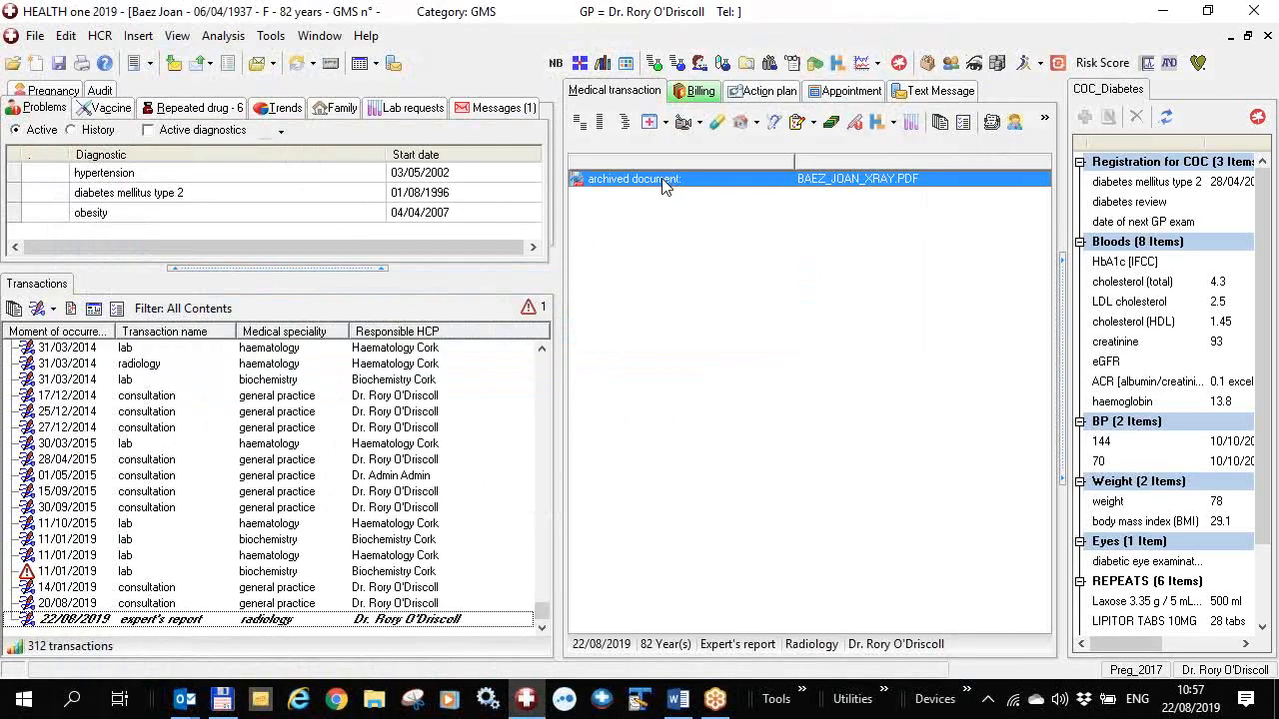
Add an X-ray item to the transaction and paste the copied findings into it without choosing a listed term.
type("xx")
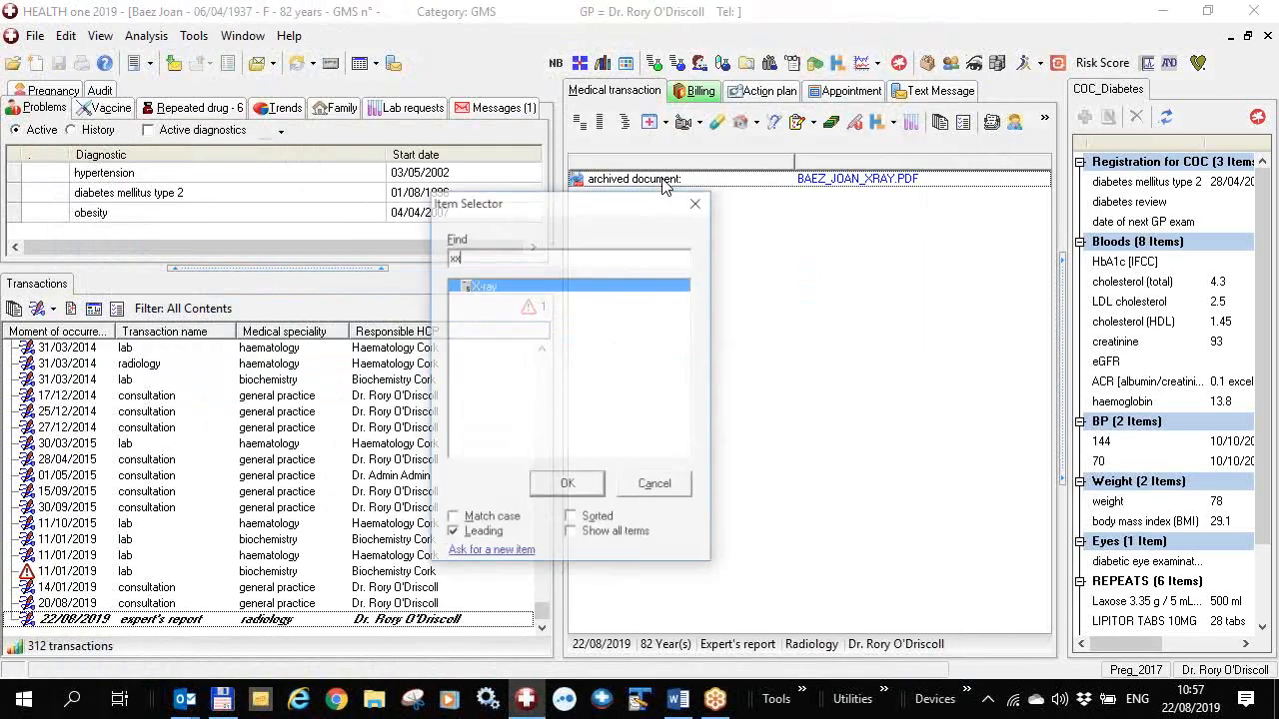
type("x")
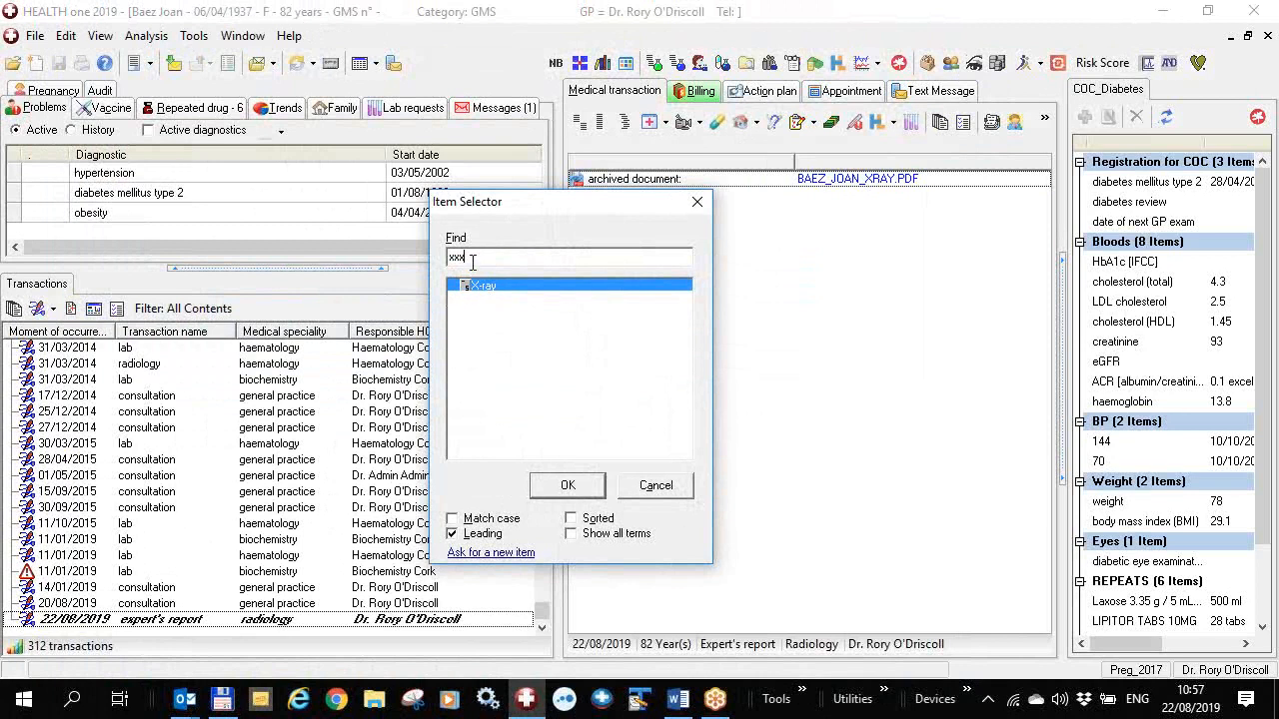
left_click(595, 487)
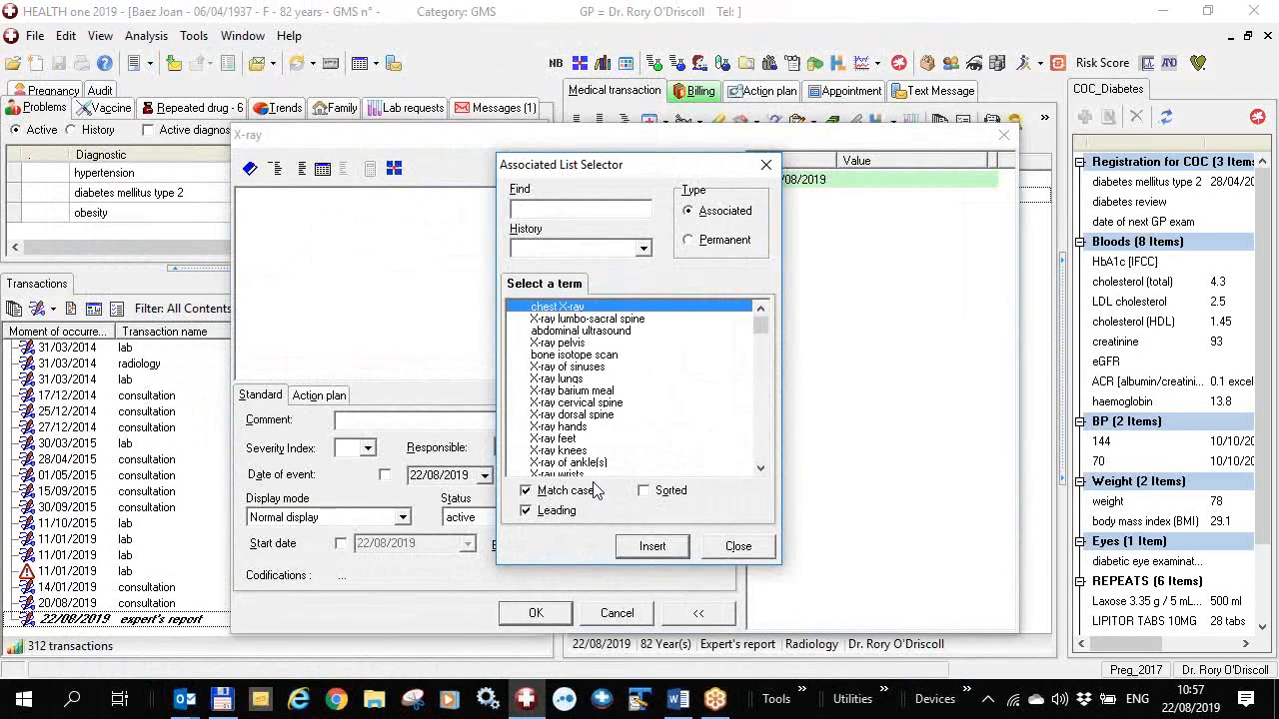
key("Escape")
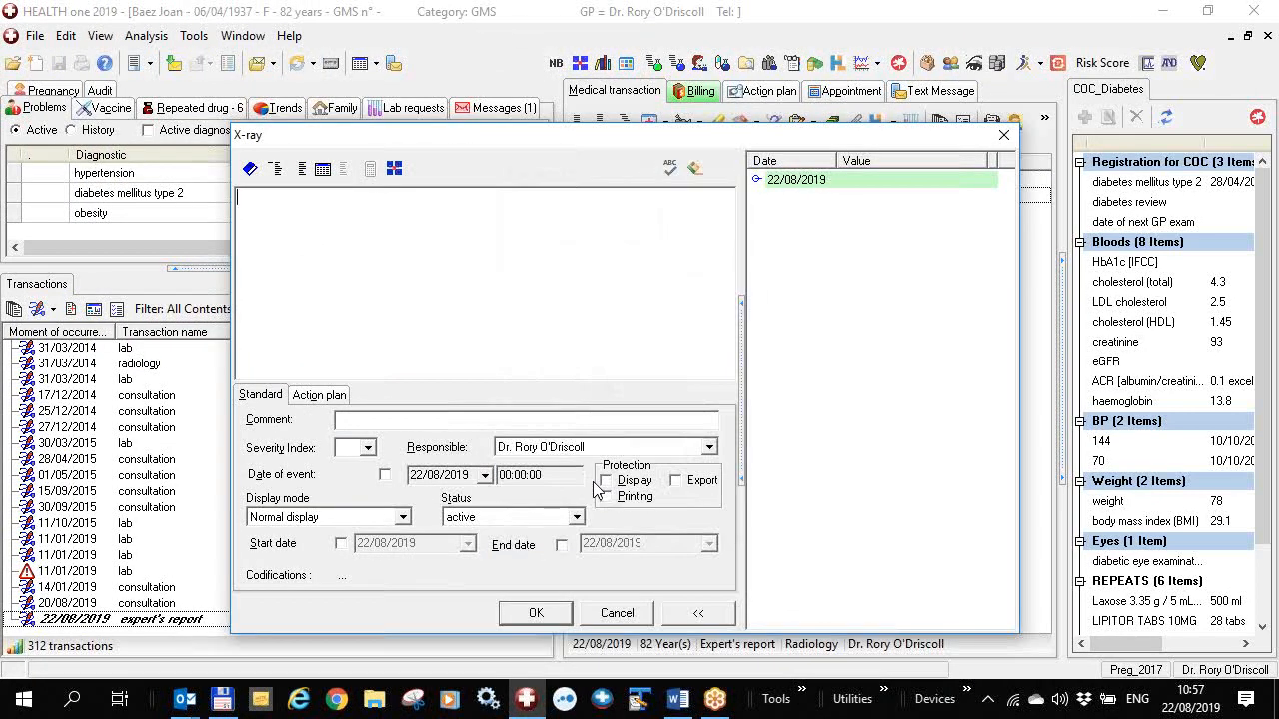
key("ctrl+v")
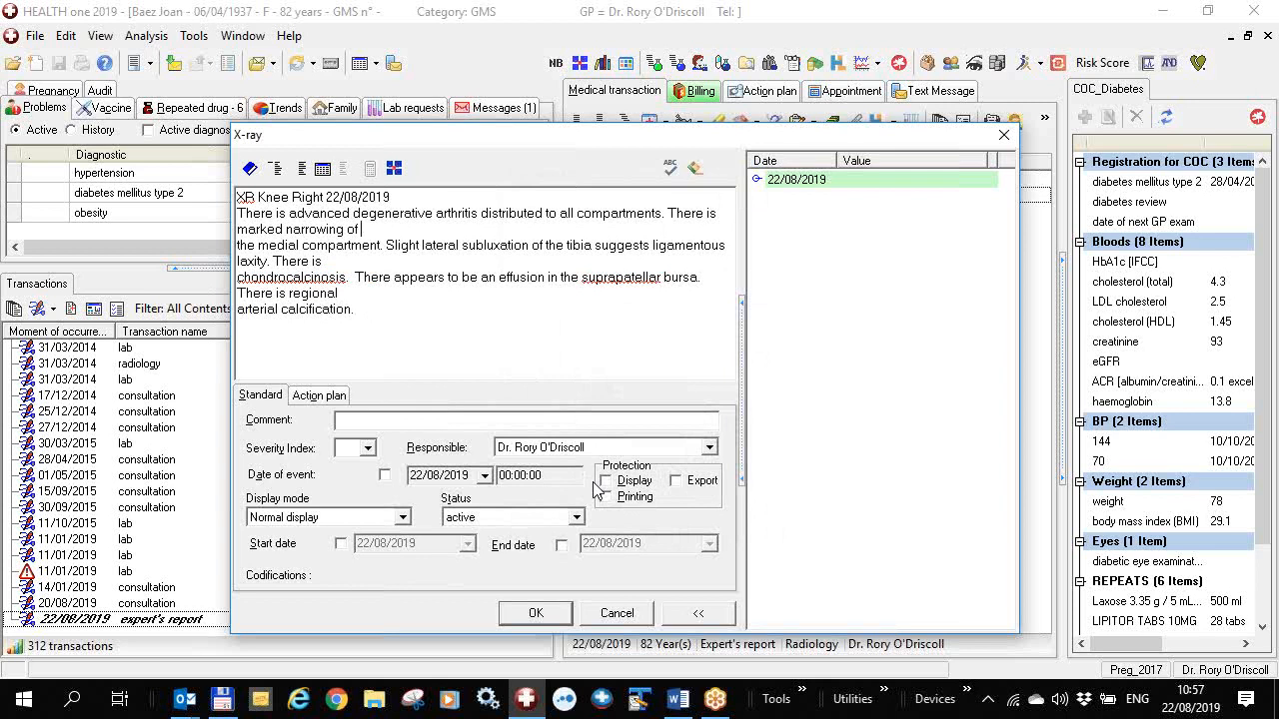
Remove the line breaks inside the pasted findings to form one continuous paragraph, and save the X-ray item.
key("Delete")
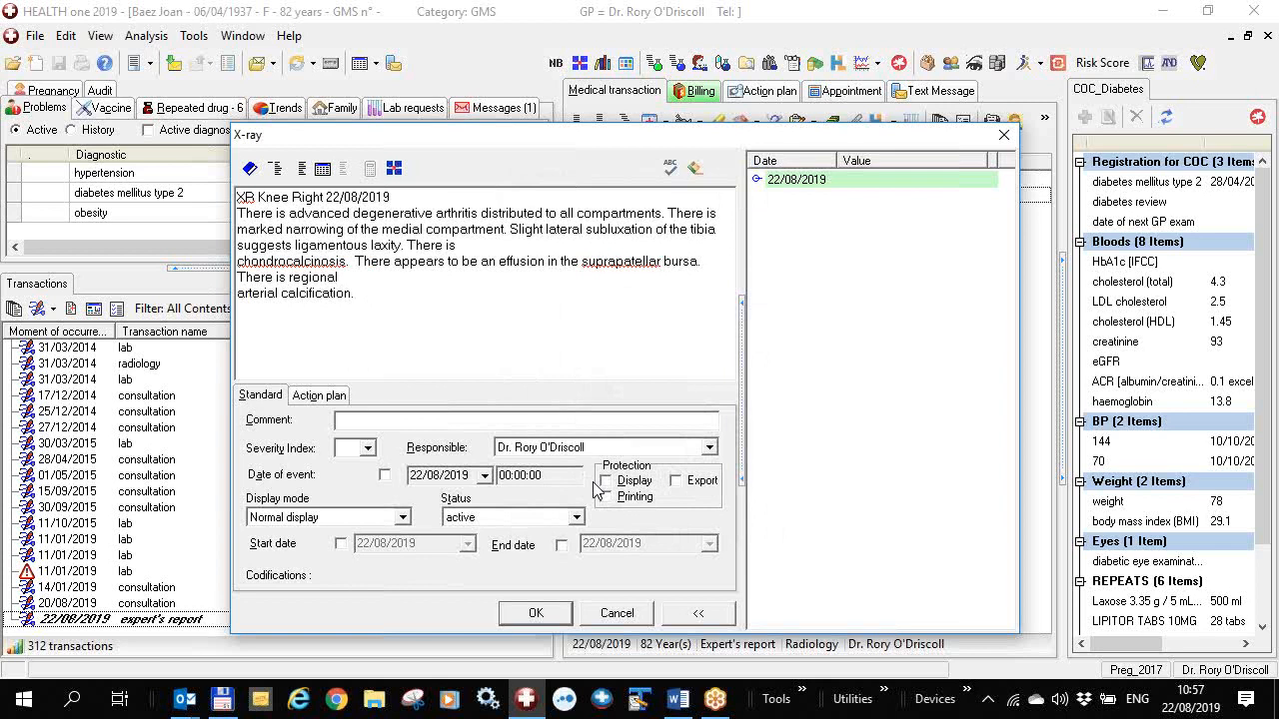
key("Delete")
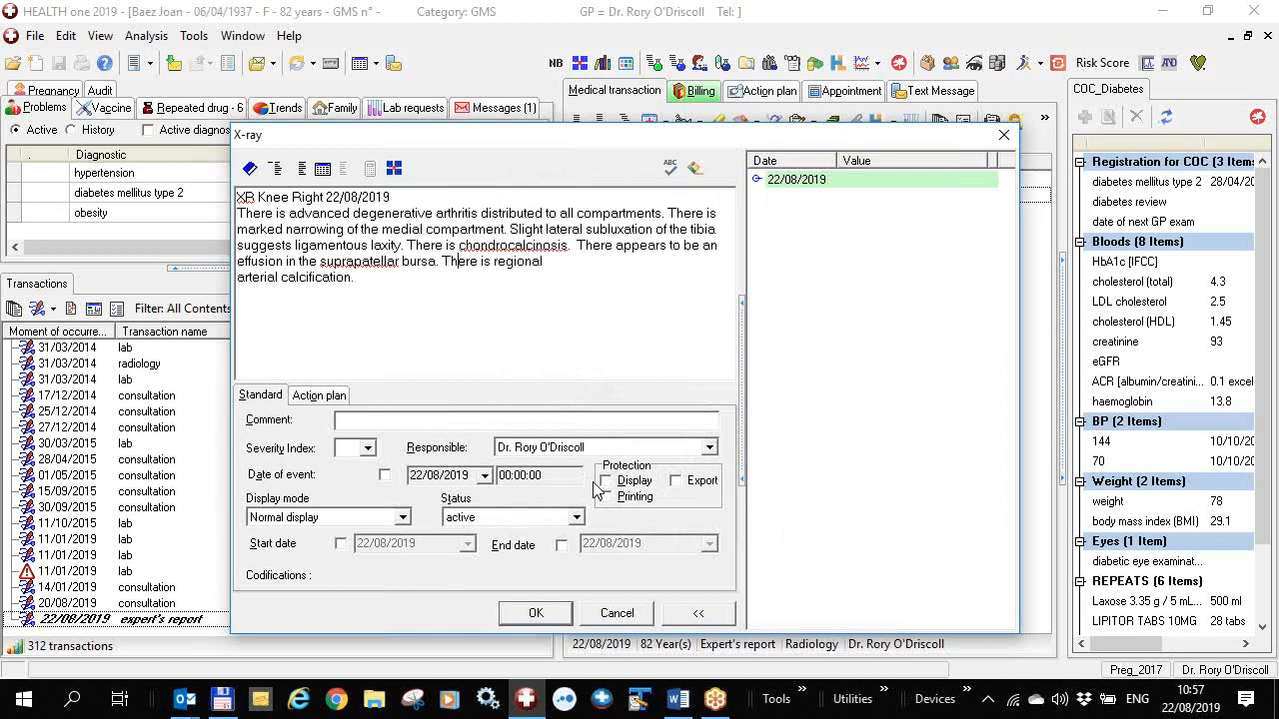
key("Delete")
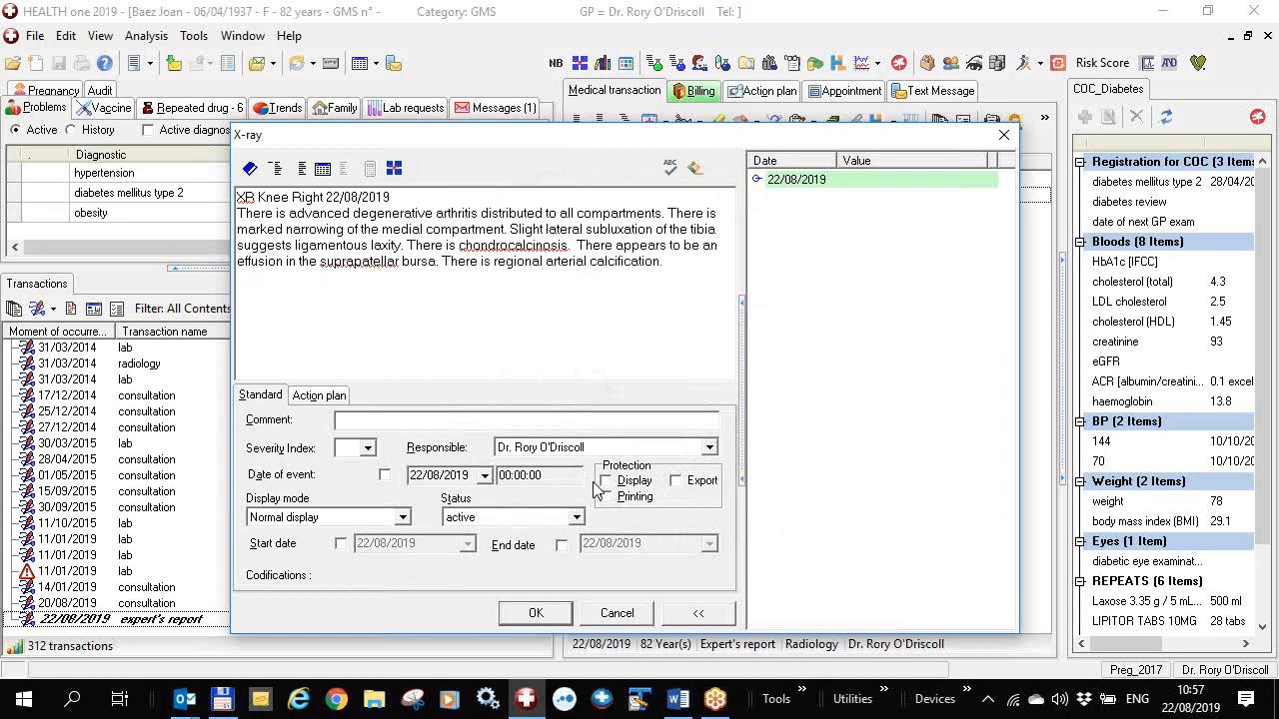
key("Return")
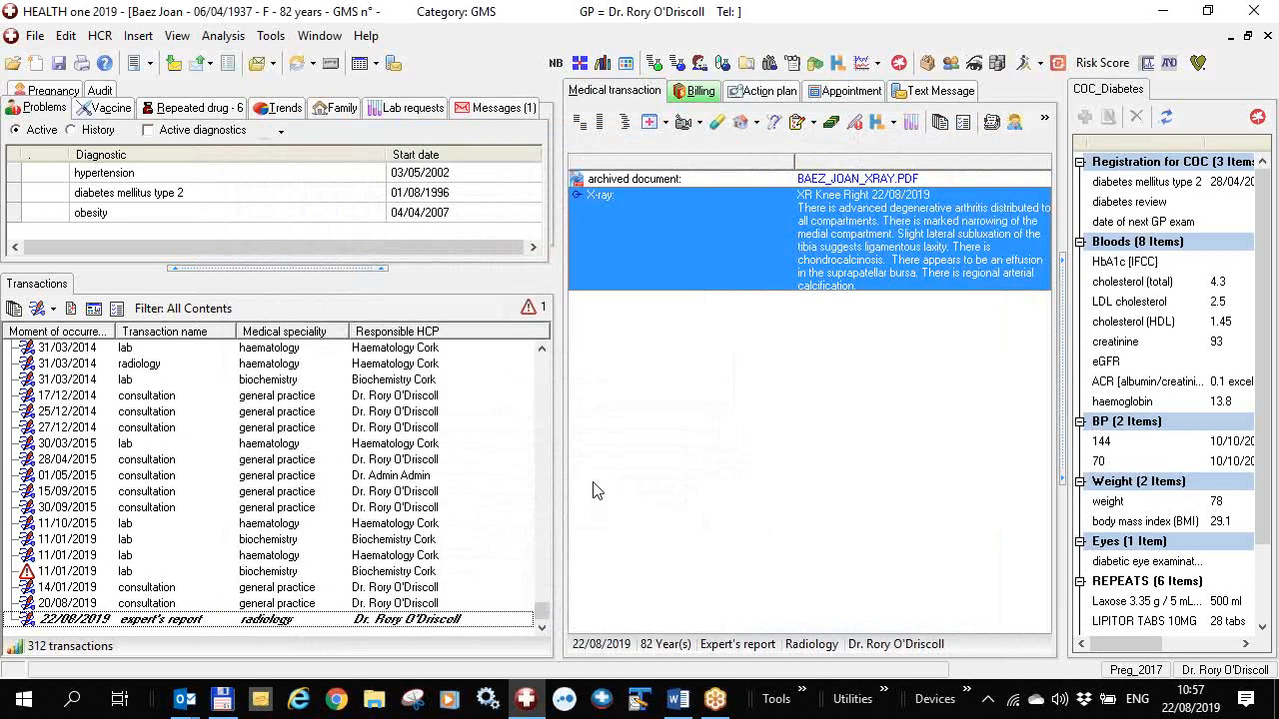
Change the X-ray entry's display mode to Item as heading and select the findings text beneath it.
right_click(676, 236)
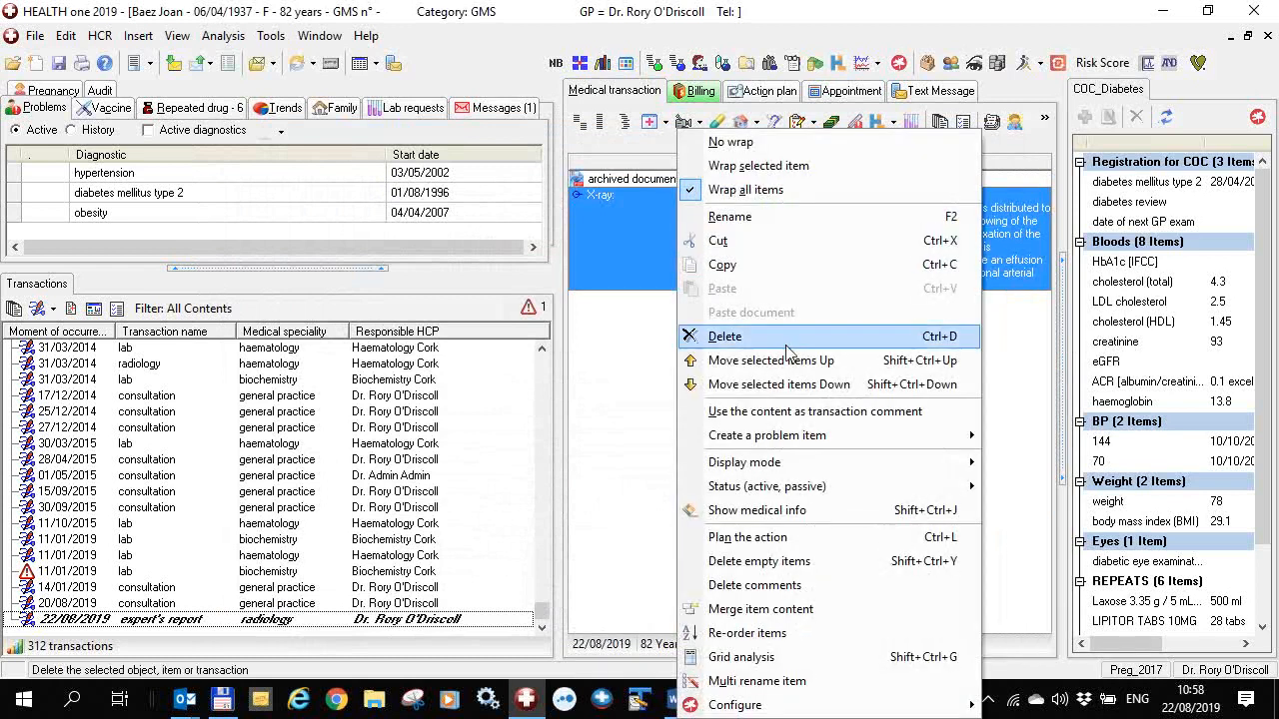
left_click(1069, 614)
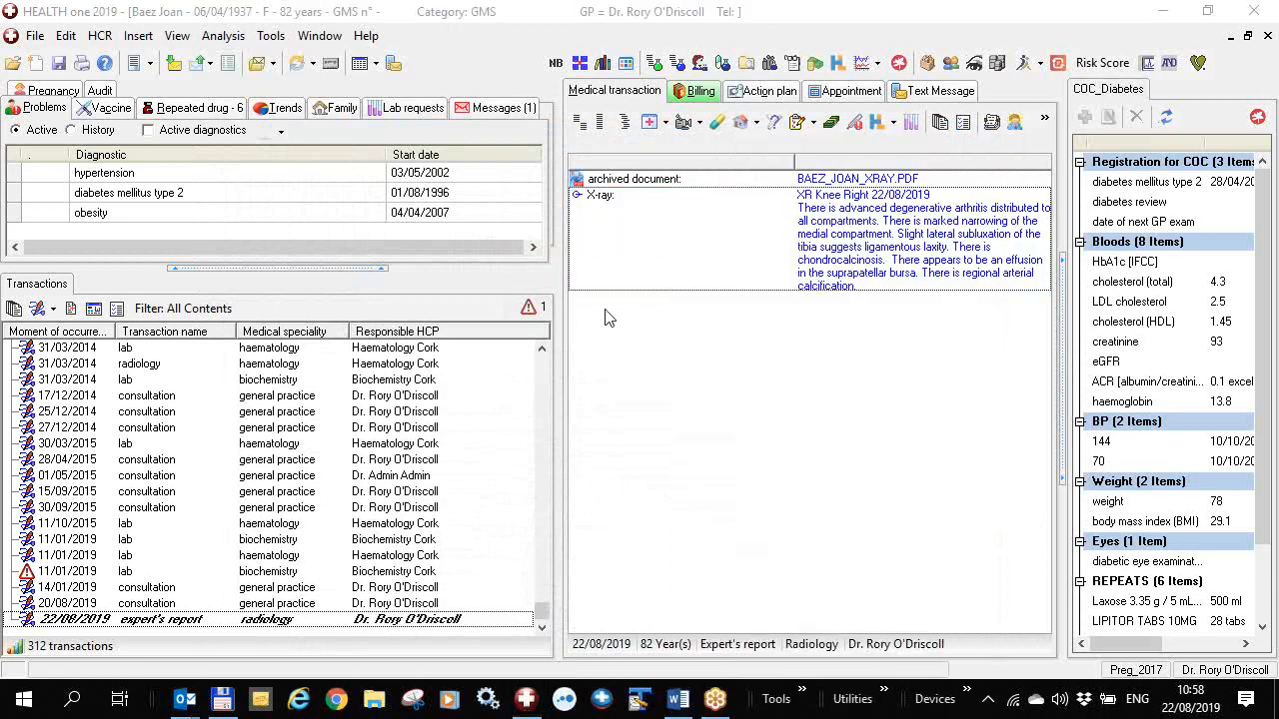
left_click(656, 226)
right_click(657, 225)
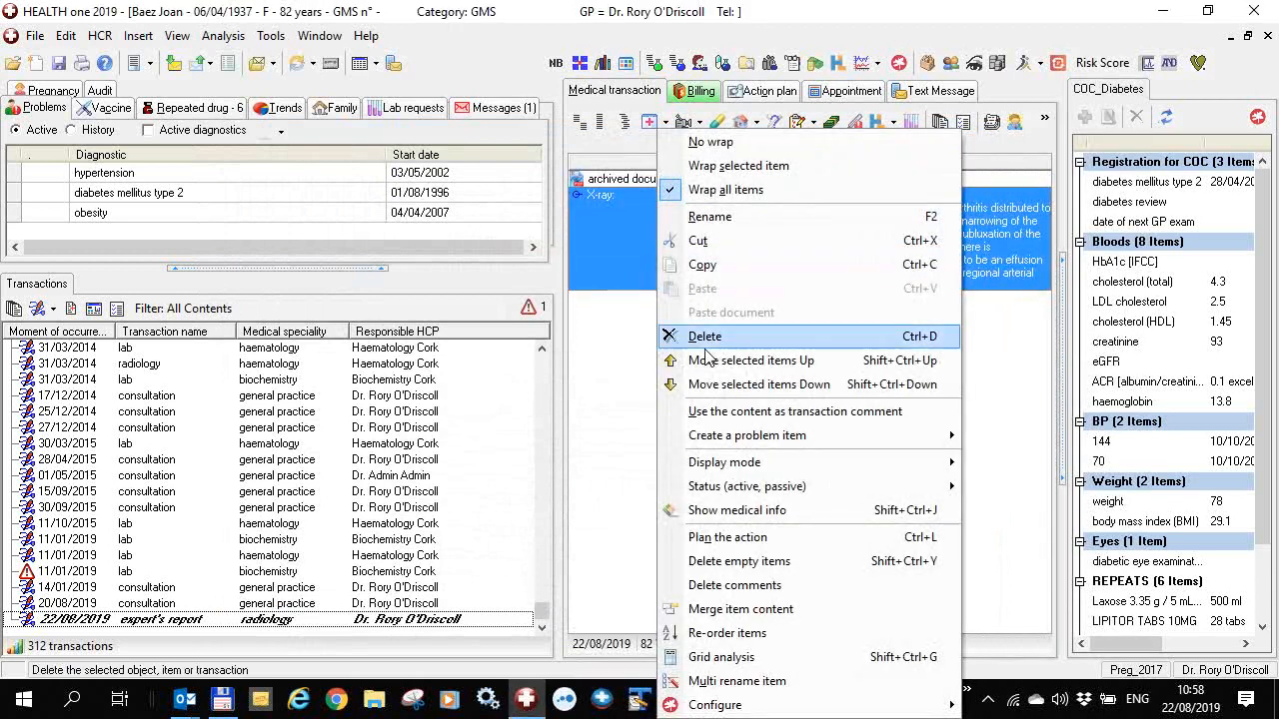
mouse_move(741, 474)
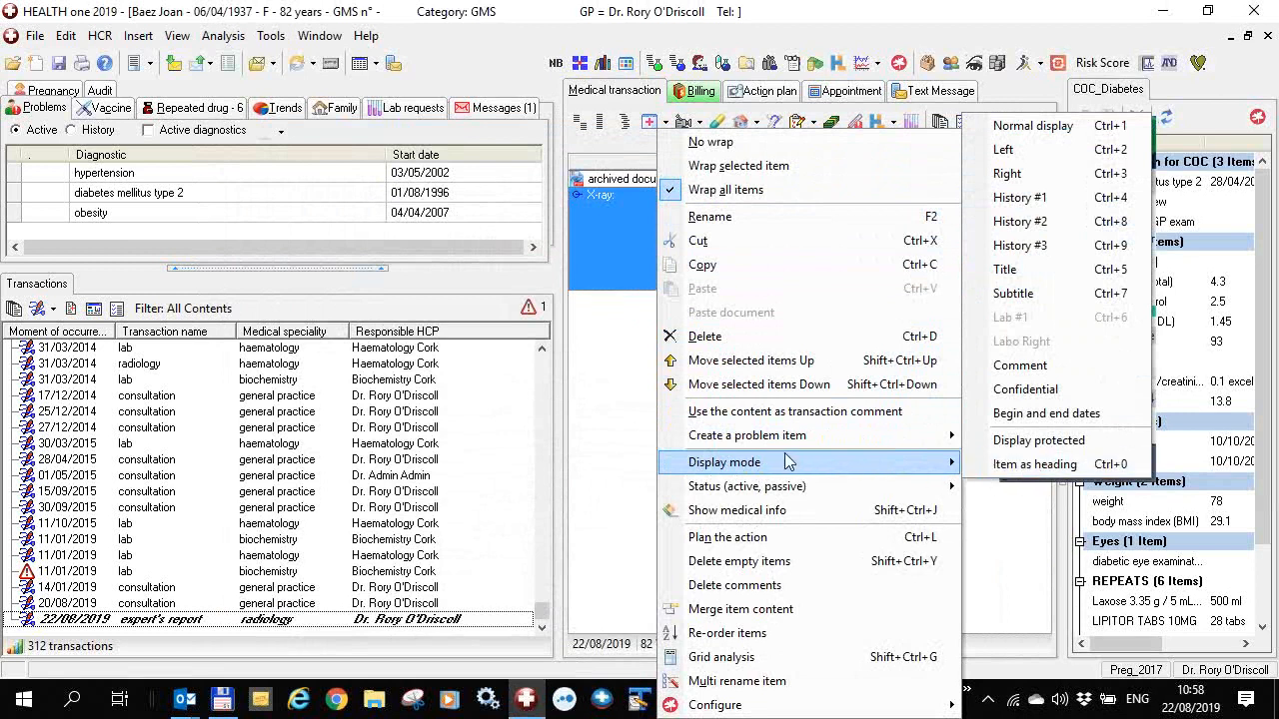
left_click(633, 420)
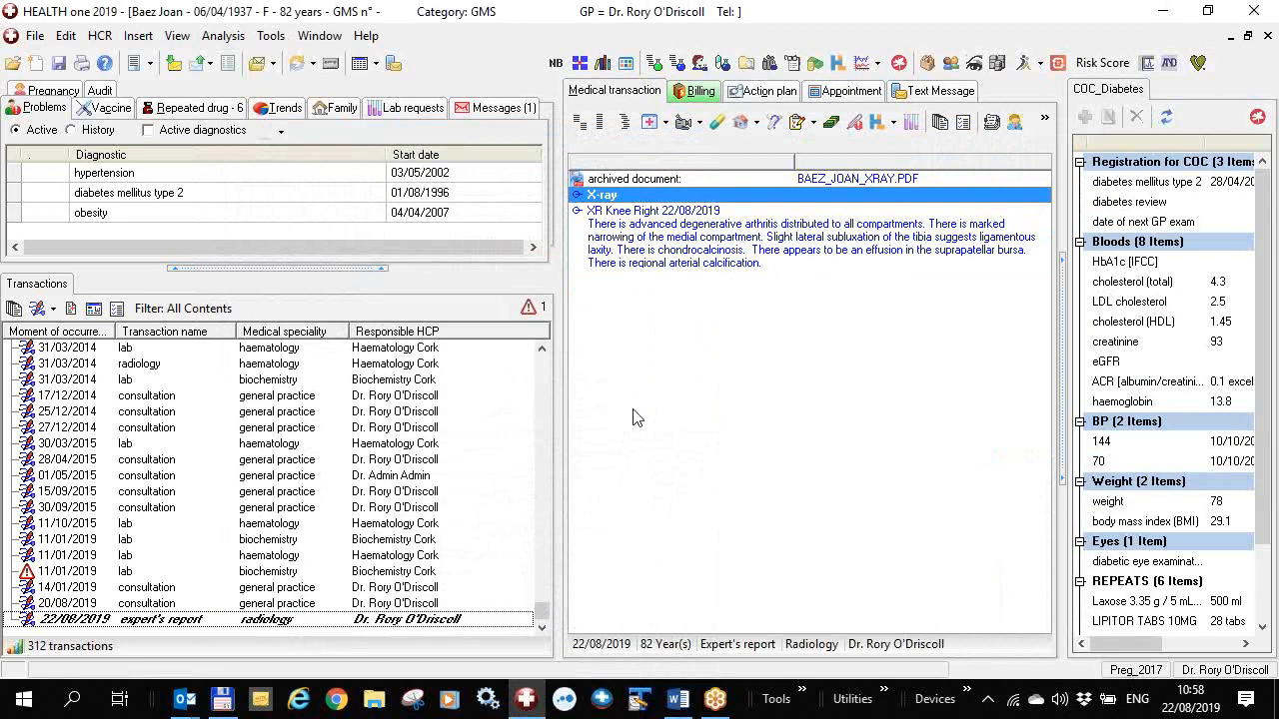
key("Down")
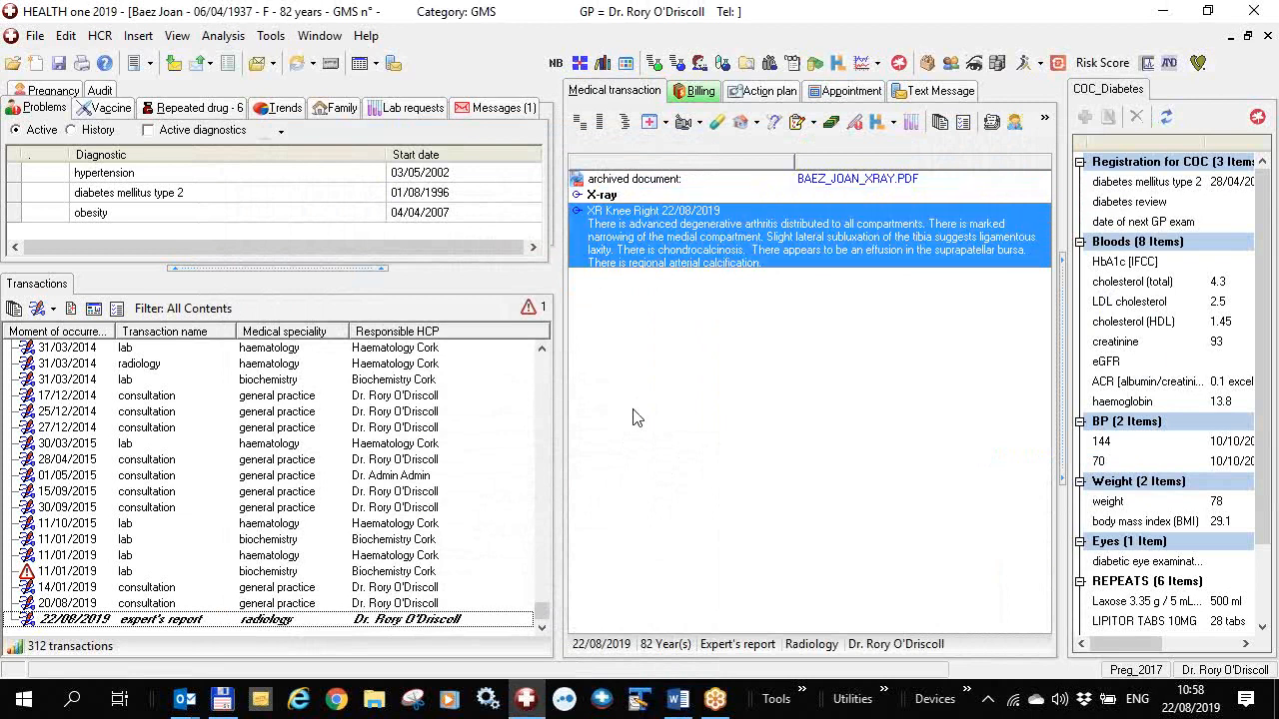
Edit the right knee findings item without choosing a listed term, set its severity index to 1, and accept the change.
left_click(634, 419)
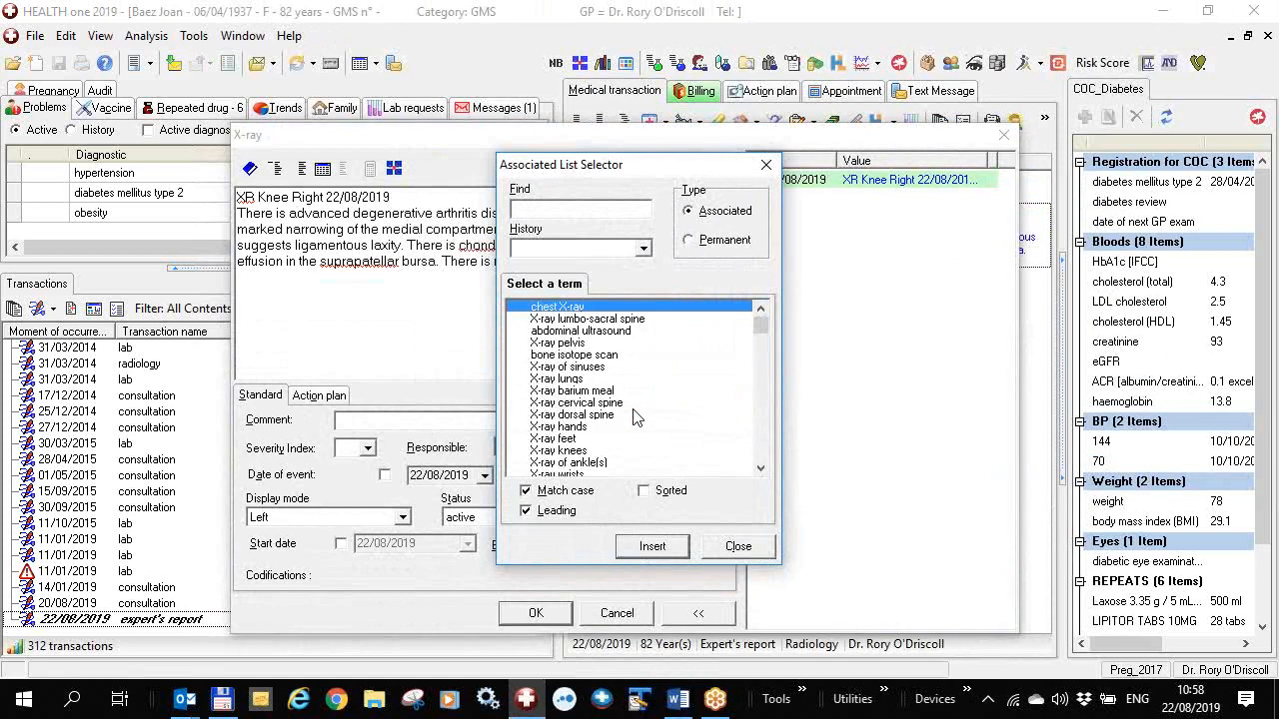
key("Escape")
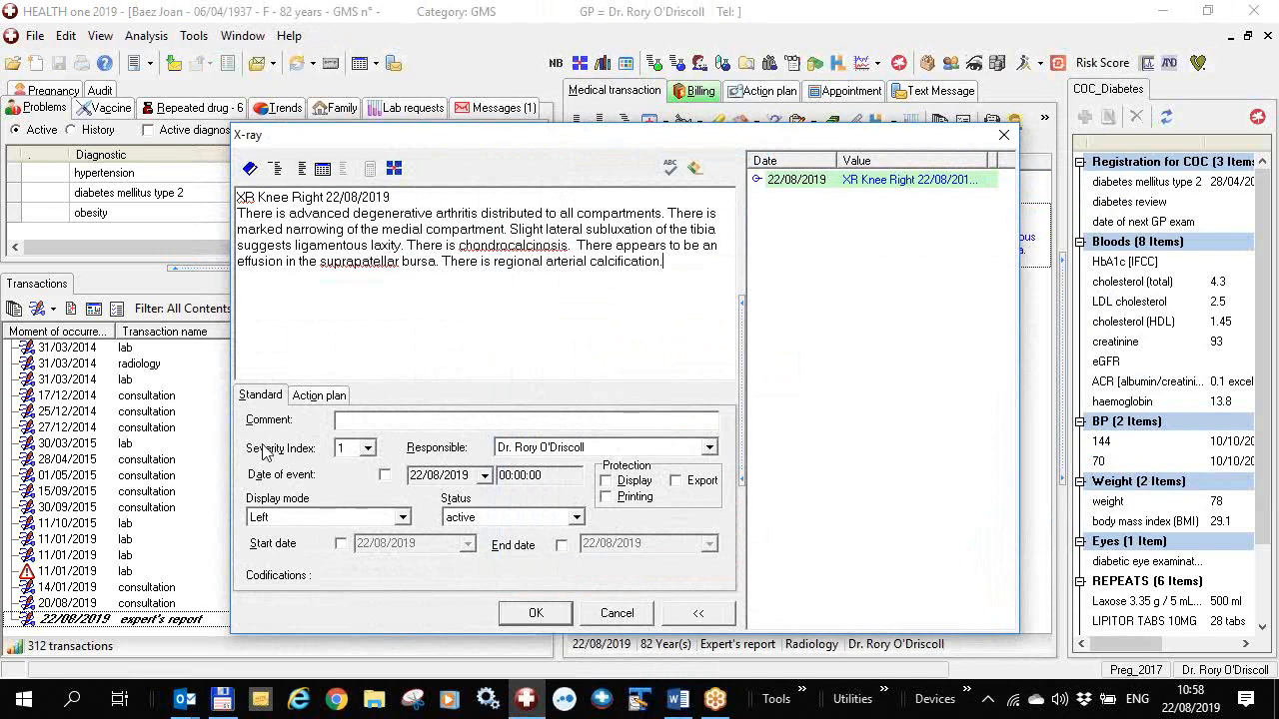
left_click(534, 611)
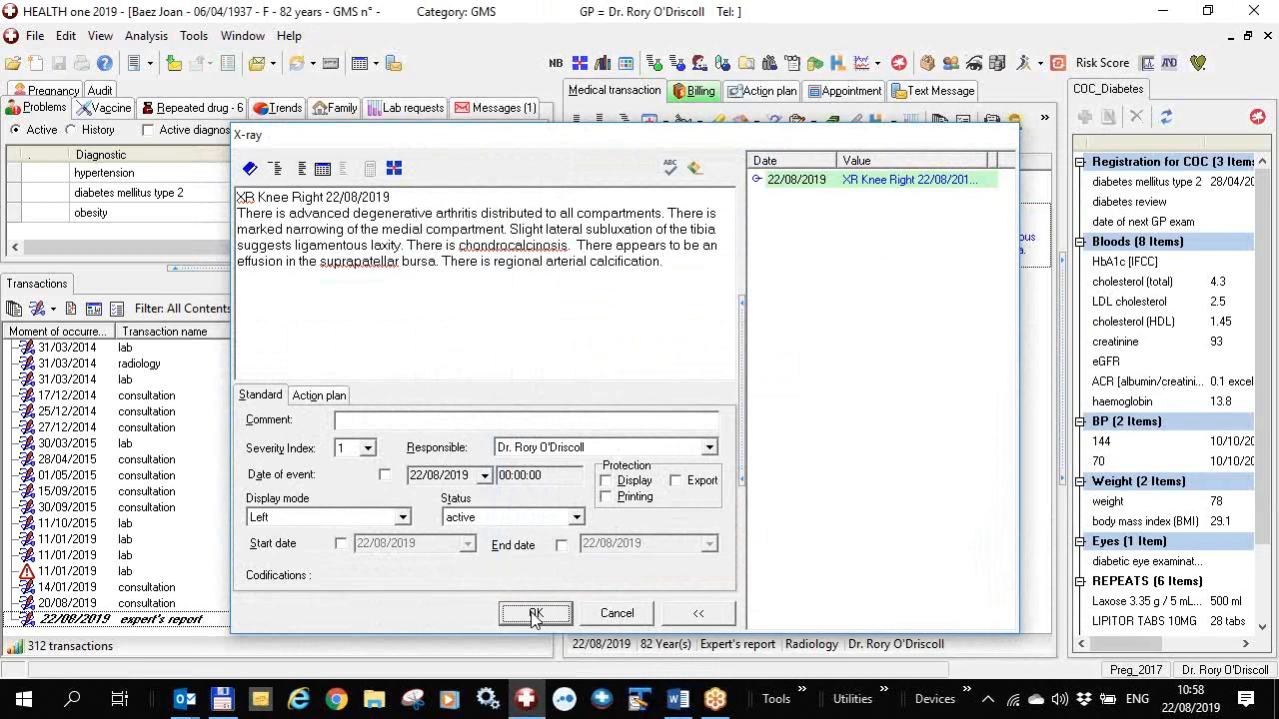
Reopen the right knee findings item to check its severity index, accept it without choosing a term, and save the radiology transaction.
left_click(645, 182)
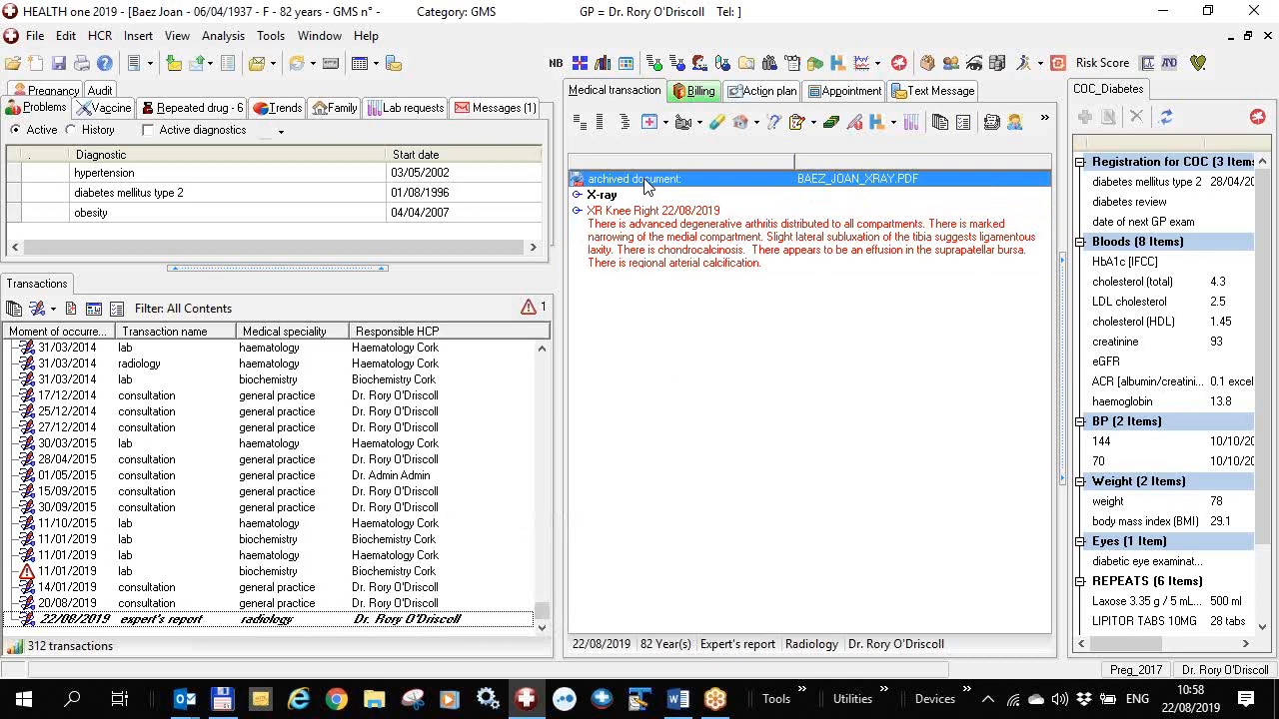
key("Down")
key("Down")
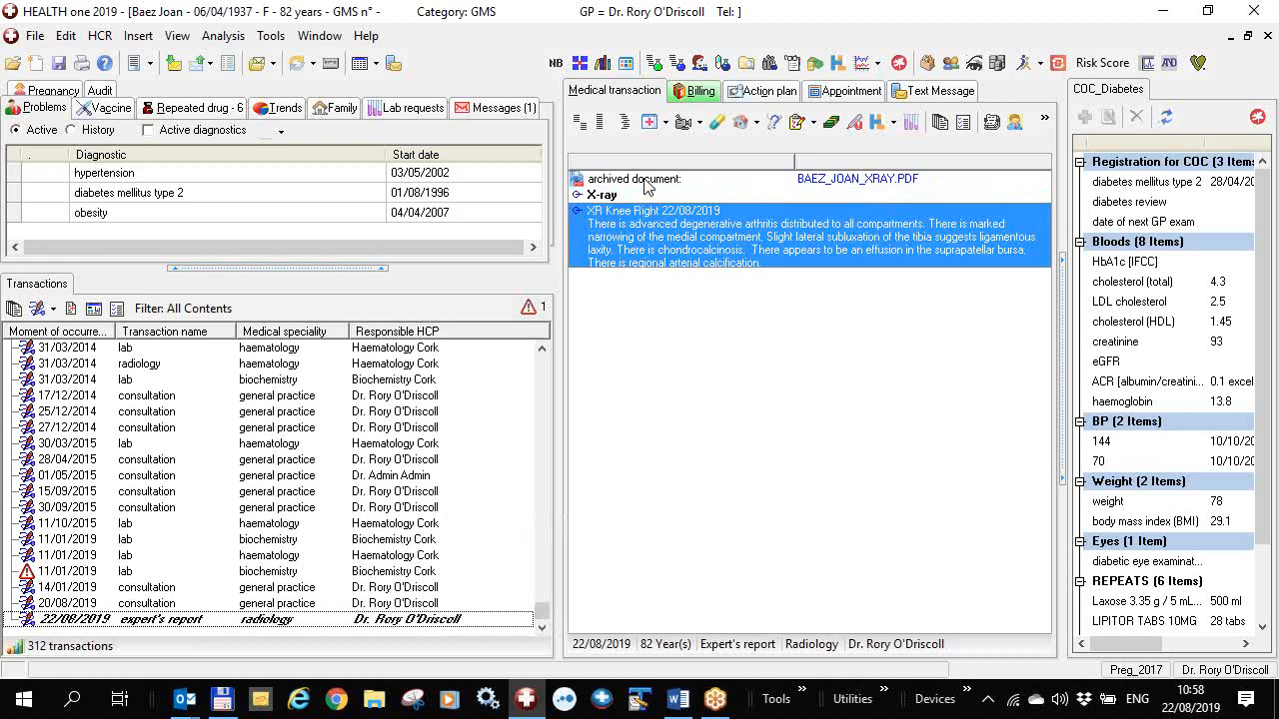
double_click(644, 185)
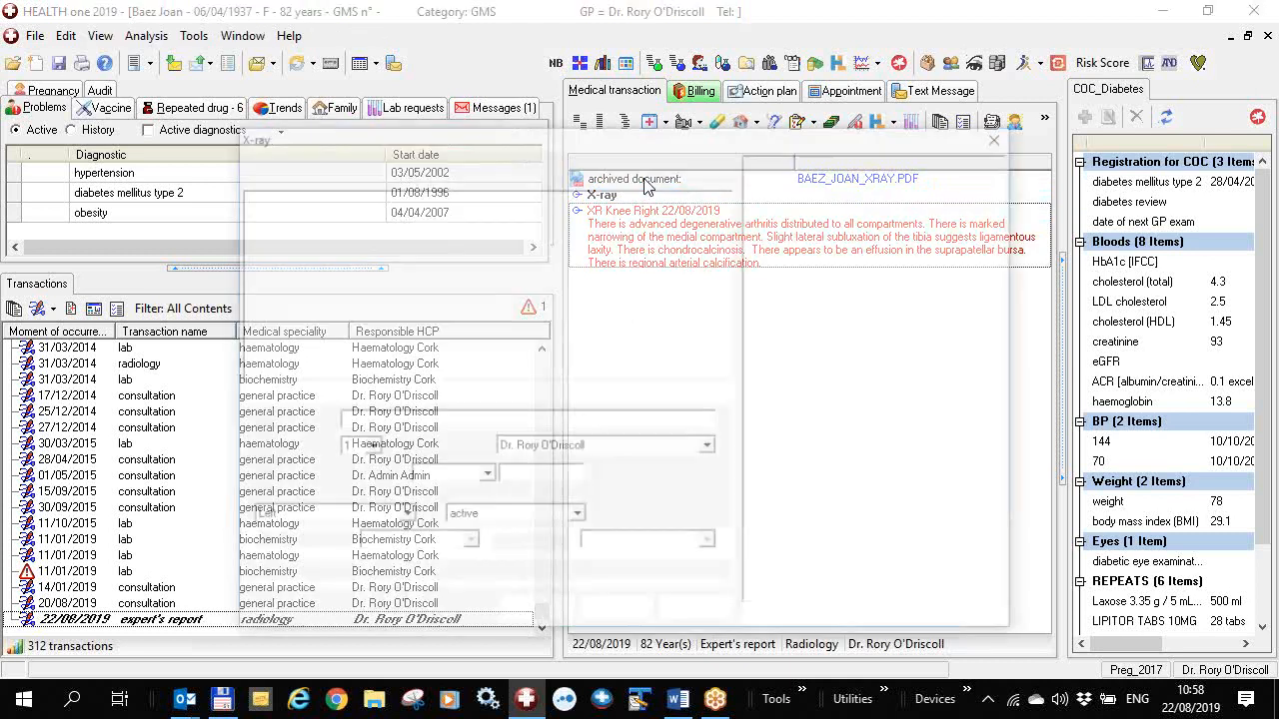
key("Escape")
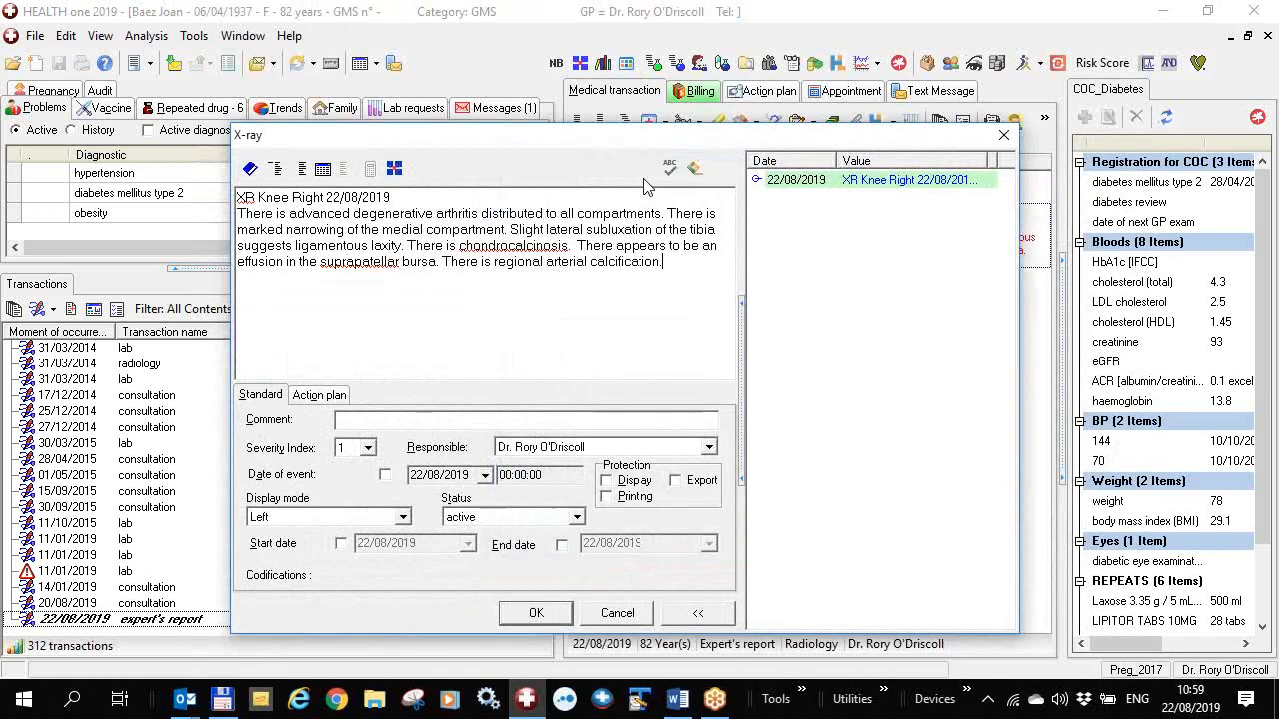
left_click(537, 614)
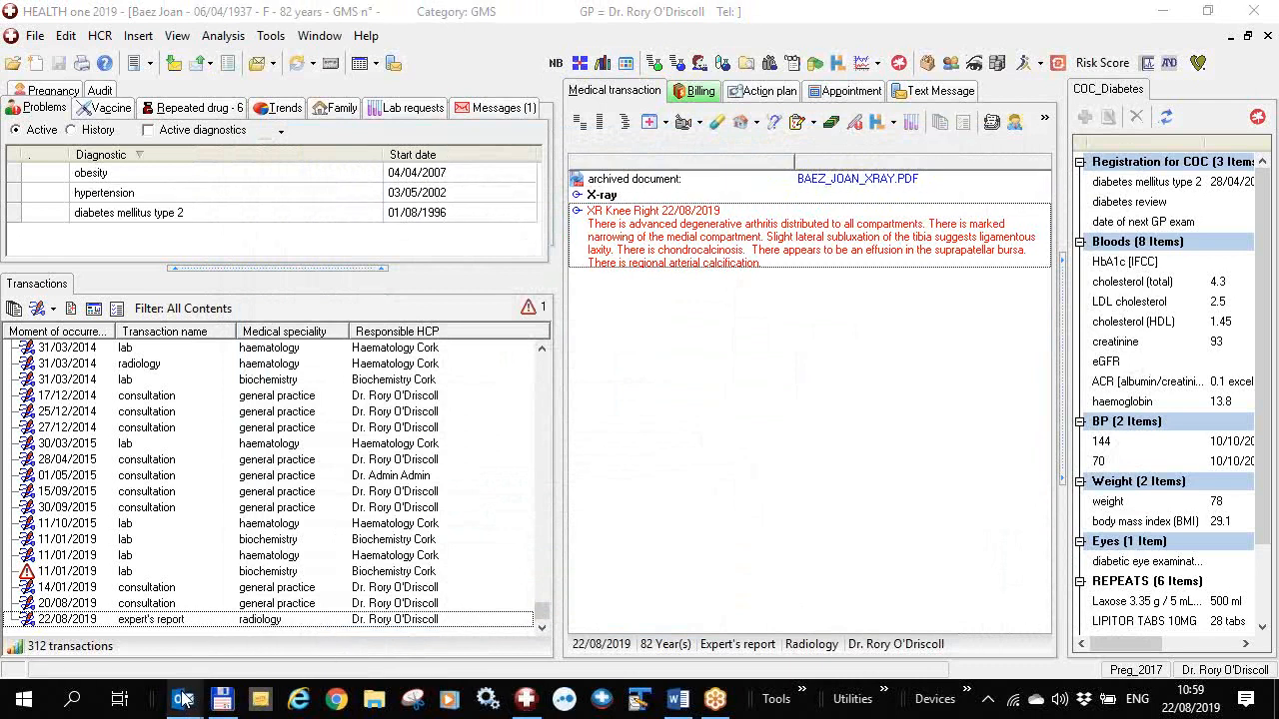
Switch to the dentistry email in Outlook, copy its Word document attachment, and minimise the message.
mouse_move(183, 700)
mouse_move(490, 622)
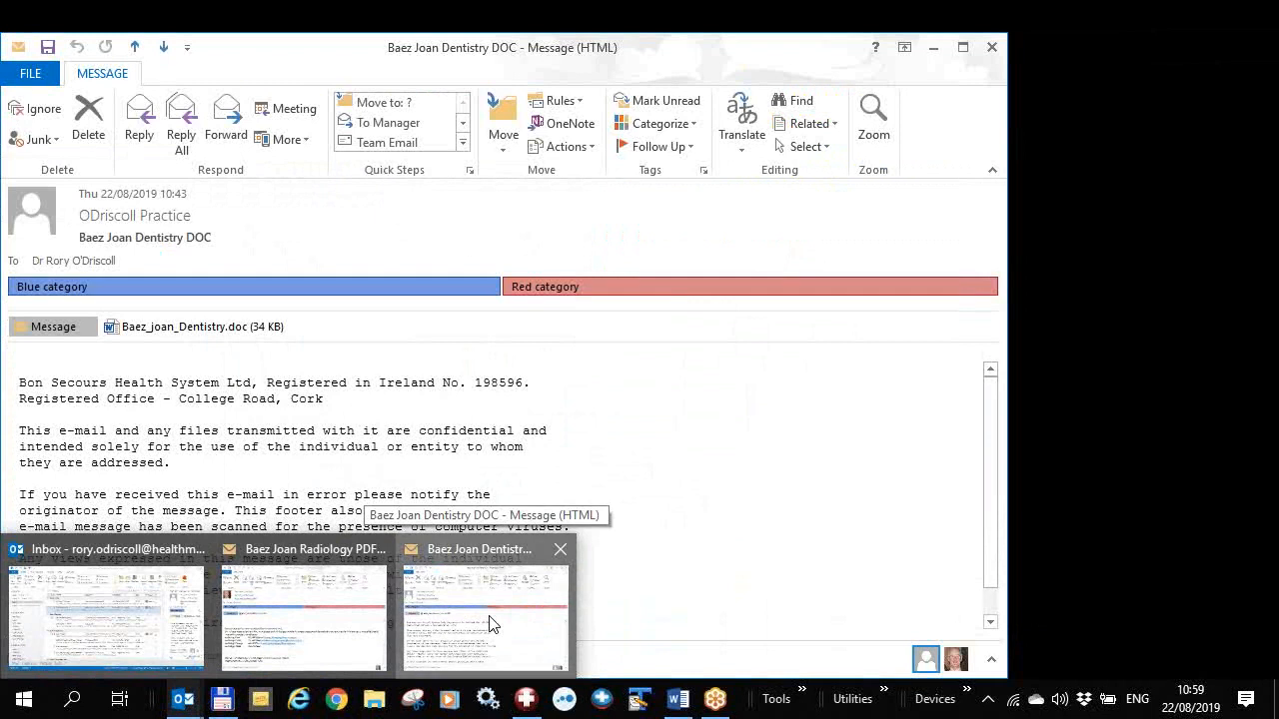
left_click(490, 622)
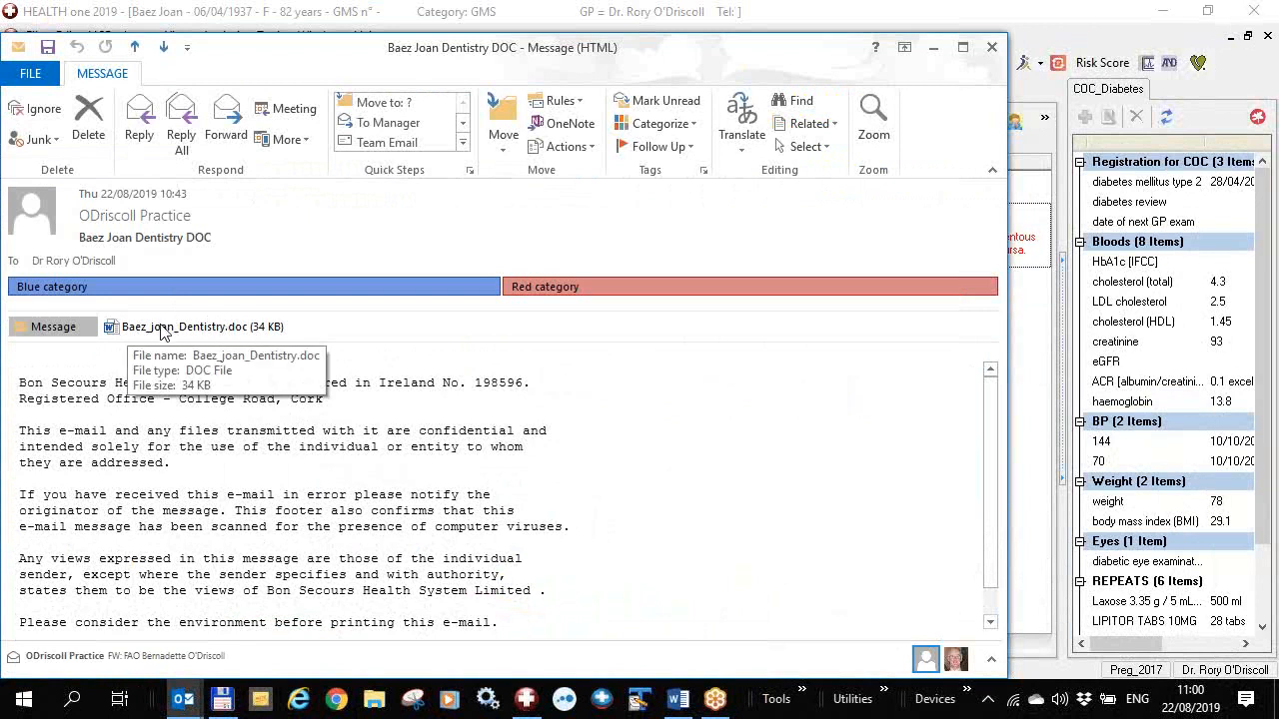
left_click(162, 329)
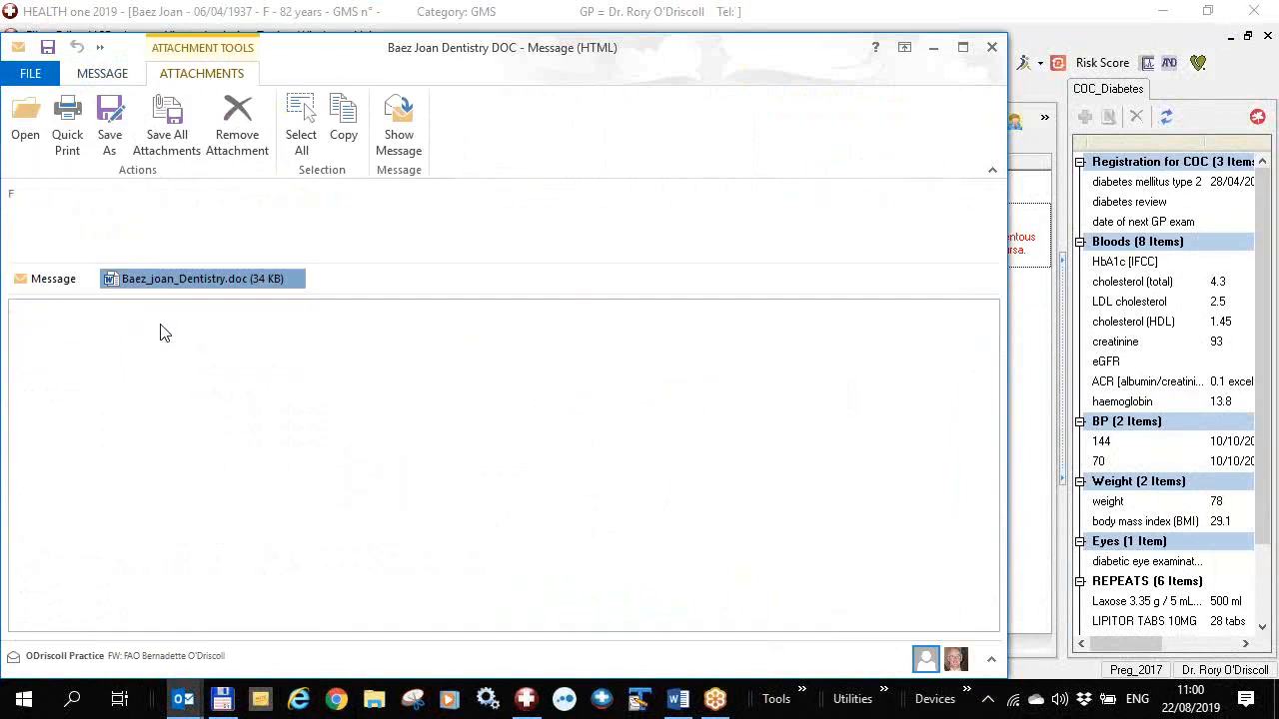
right_click(177, 280)
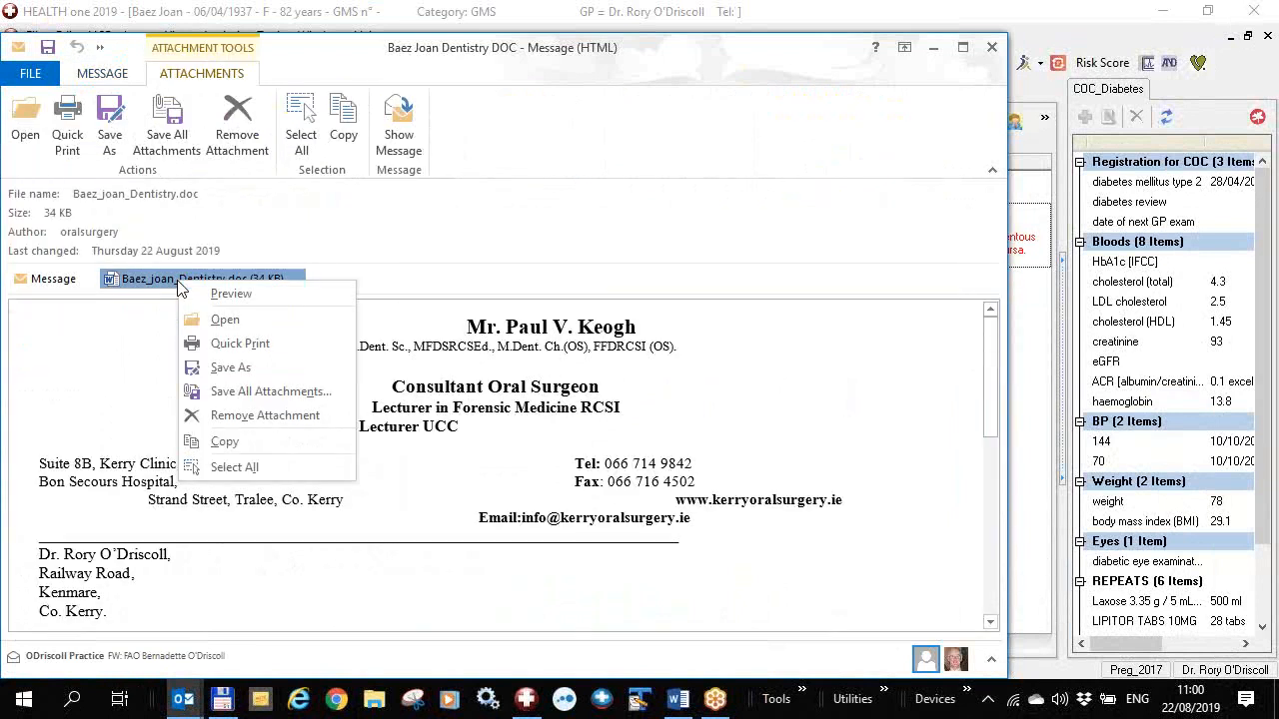
left_click(234, 443)
left_click(933, 48)
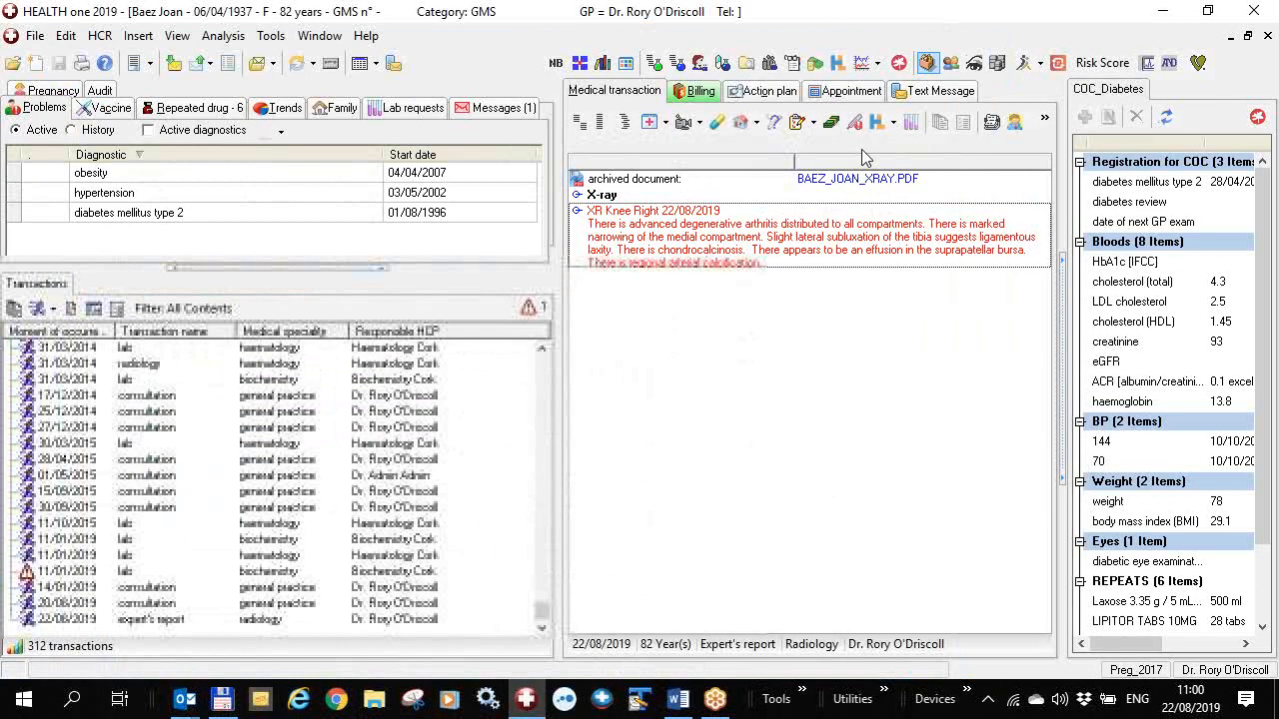
Create a new transaction in the patient's record named expert's report with dentistry as its speciality.
left_click(702, 316)
key("ctrl+v")
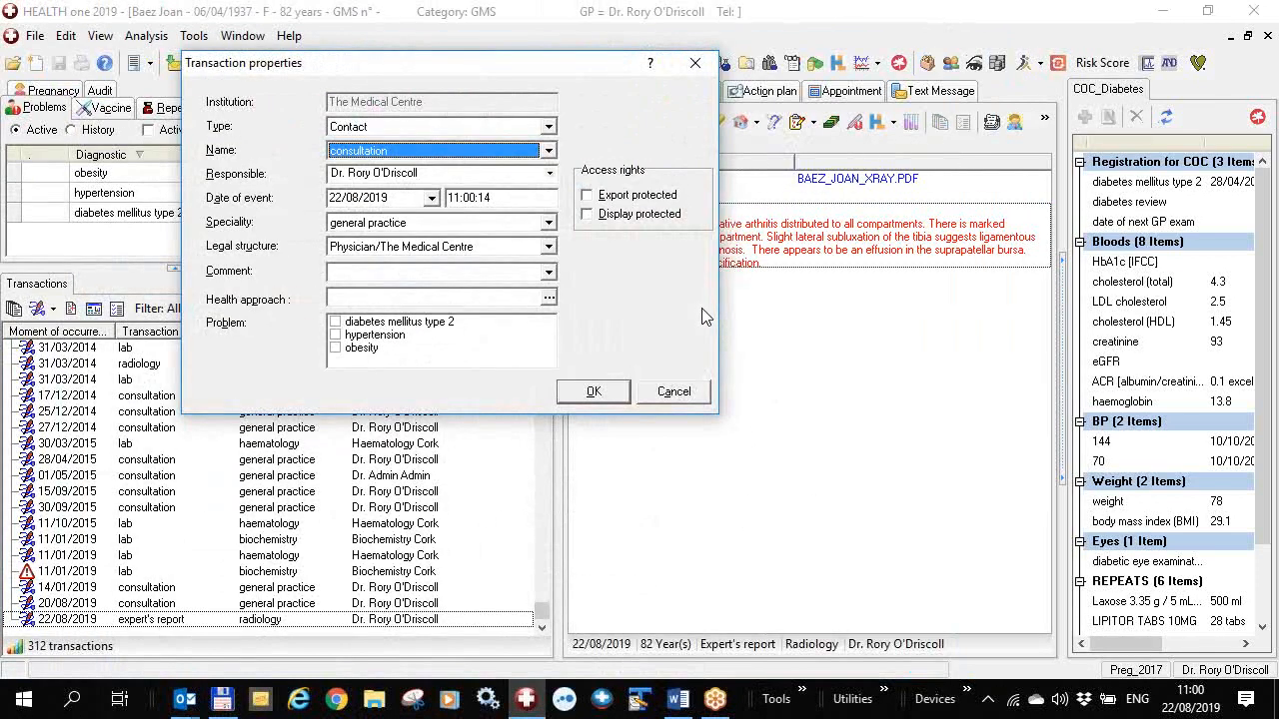
key("e")
key("Tab")
key("Tab")
key("Tab")
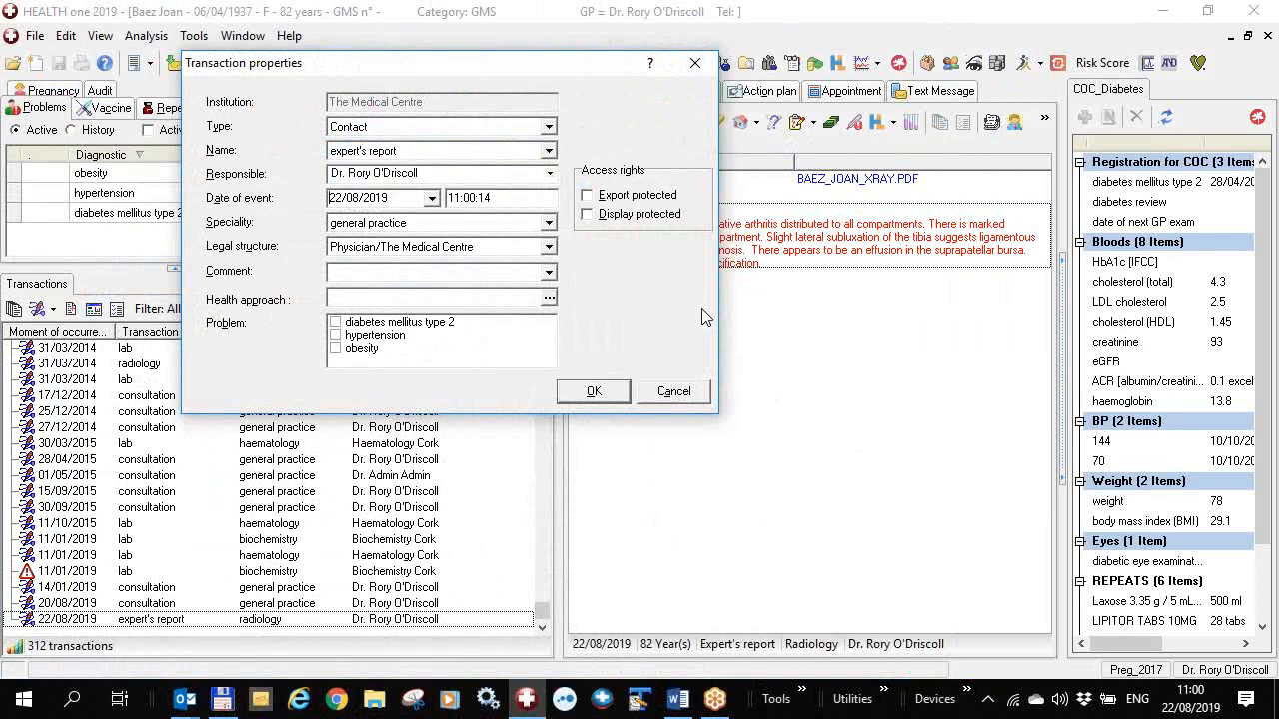
key("d")
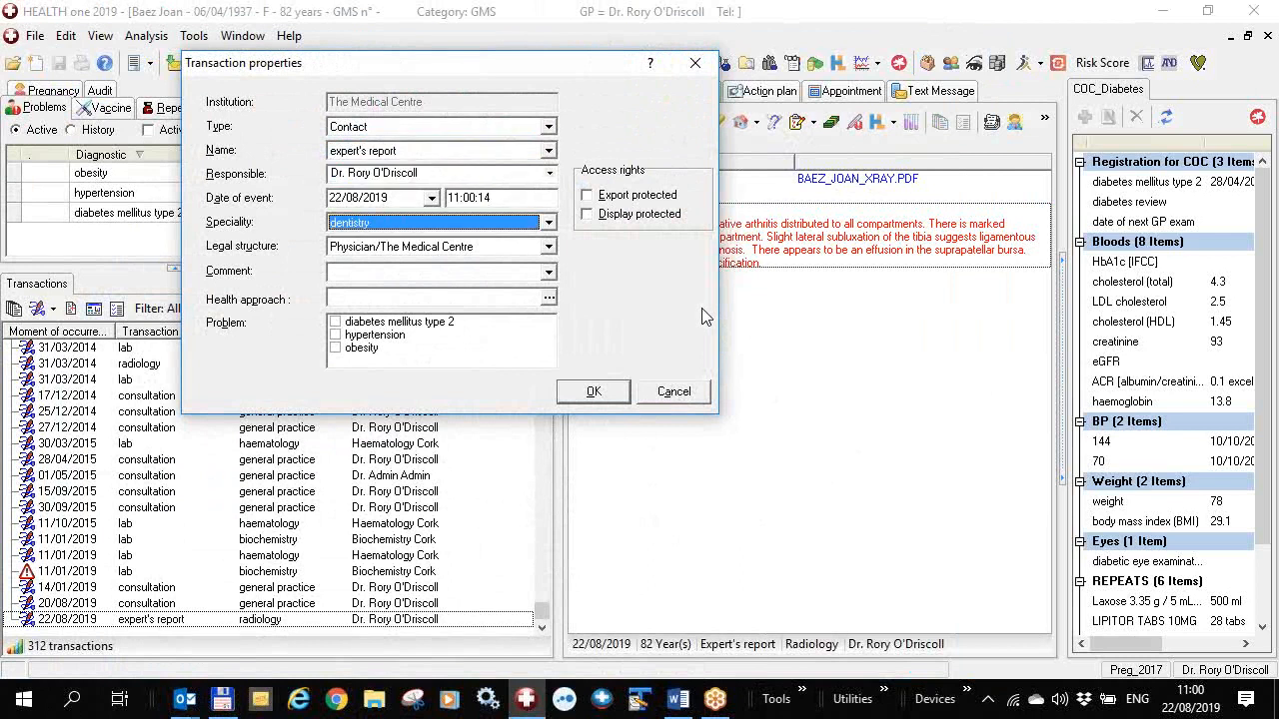
key("Return")
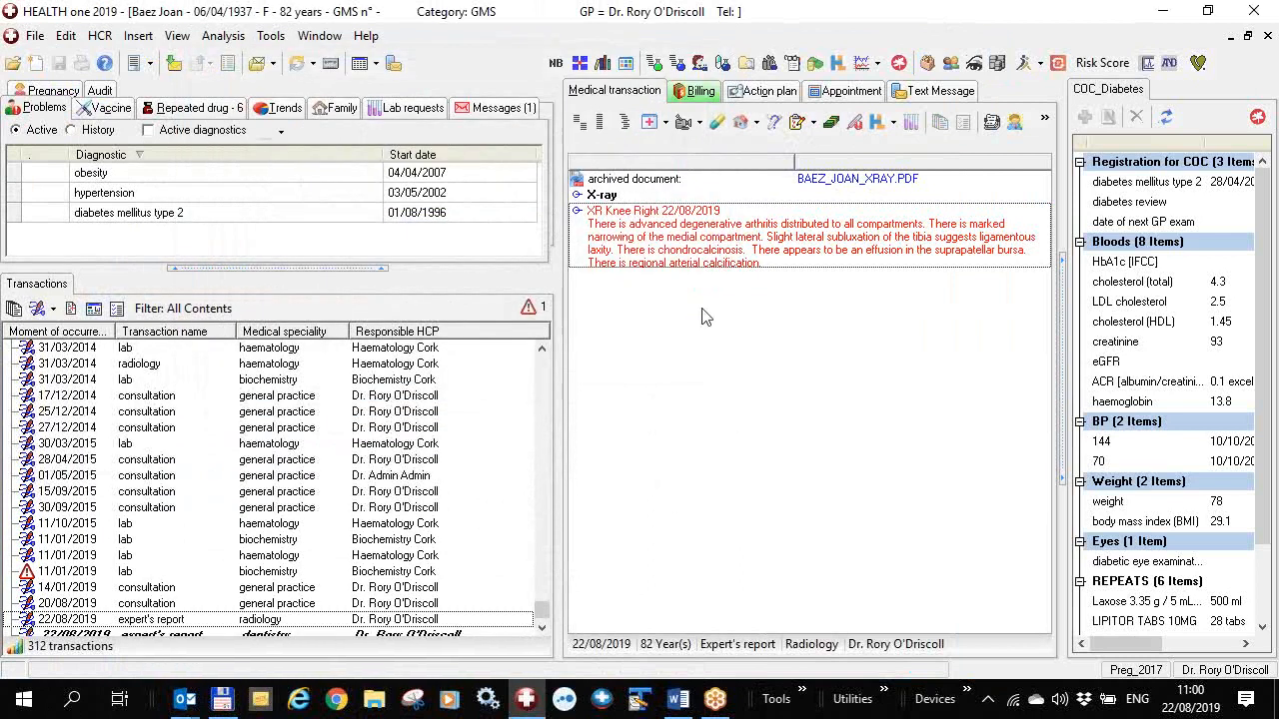
Paste the copied dentistry document into the transaction as an archived document inserted as text, with the comment "Dentistry".
right_click(642, 260)
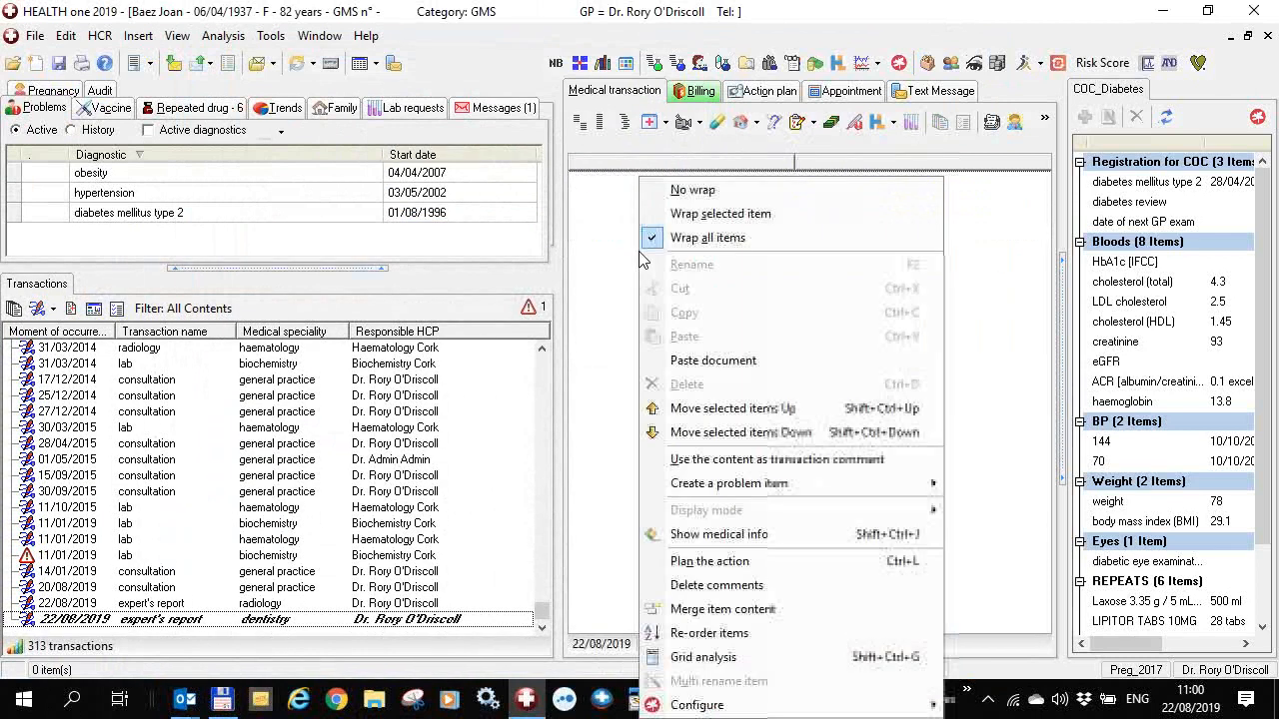
left_click(705, 363)
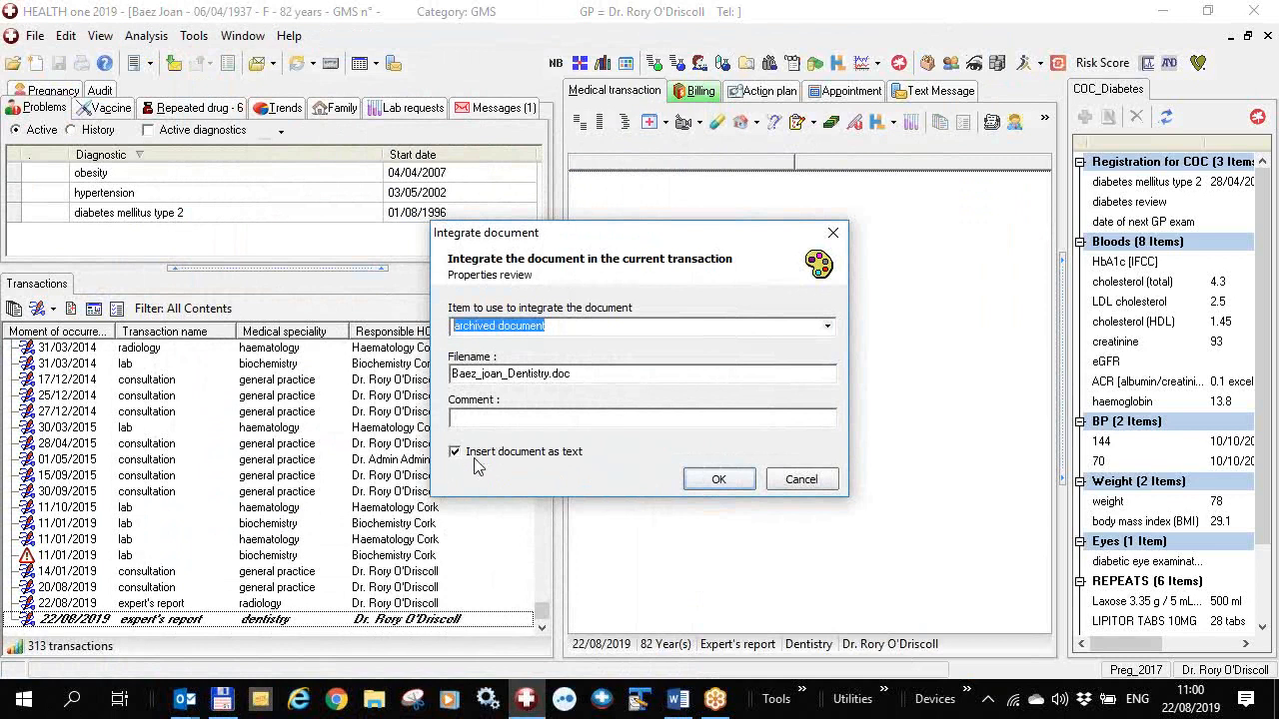
left_click(490, 416)
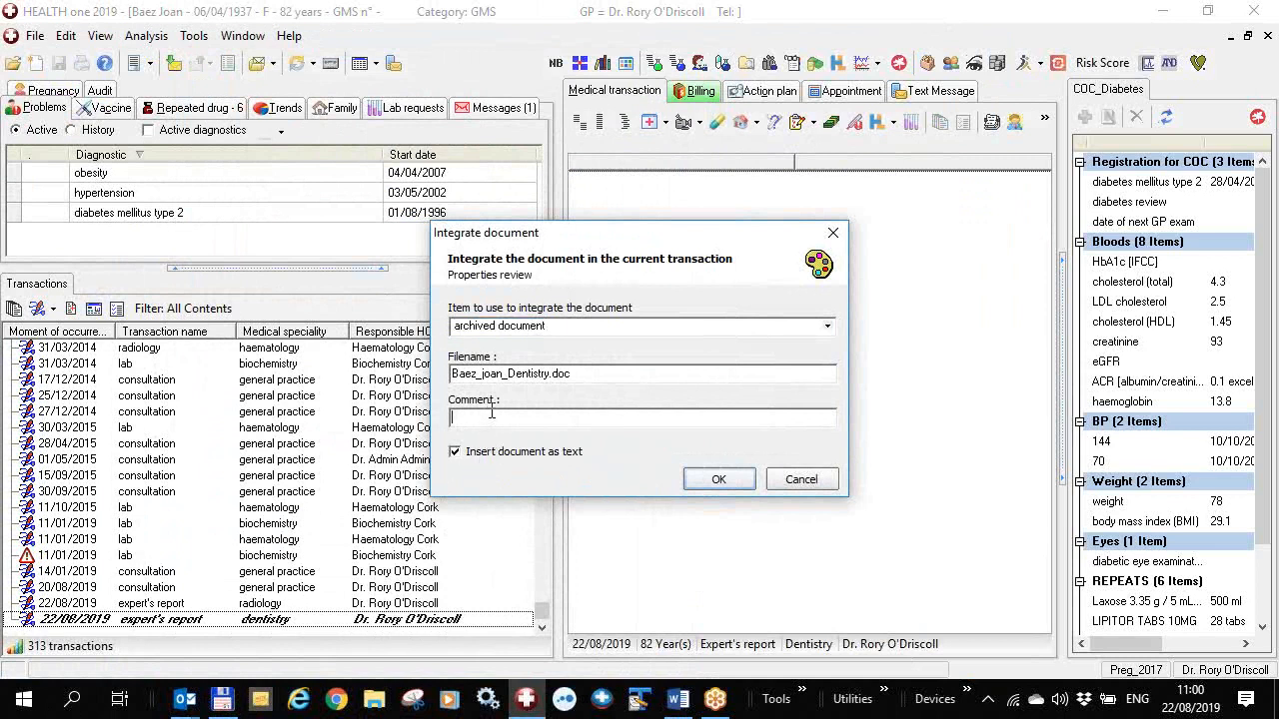
type("Dentistry")
left_click(715, 481)
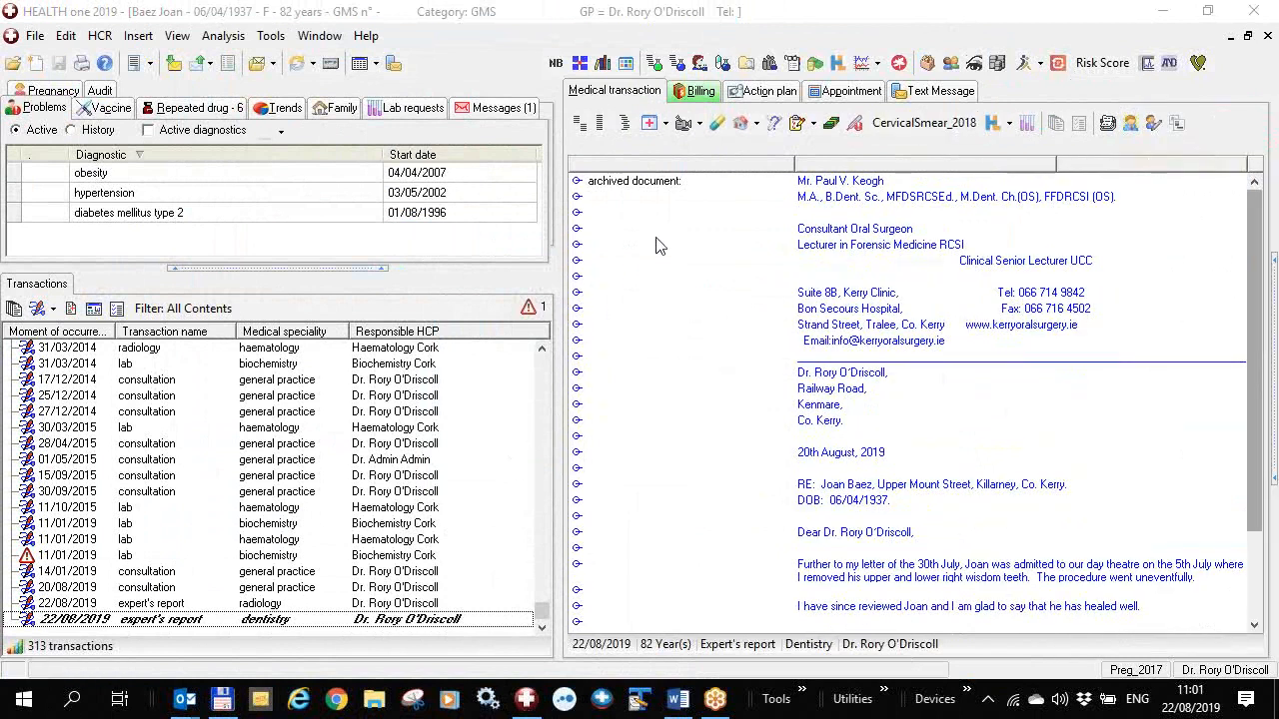
Delete the letterhead, address, date, patient reference and salutation lines above the body of the inserted dental letter.
left_click(673, 204)
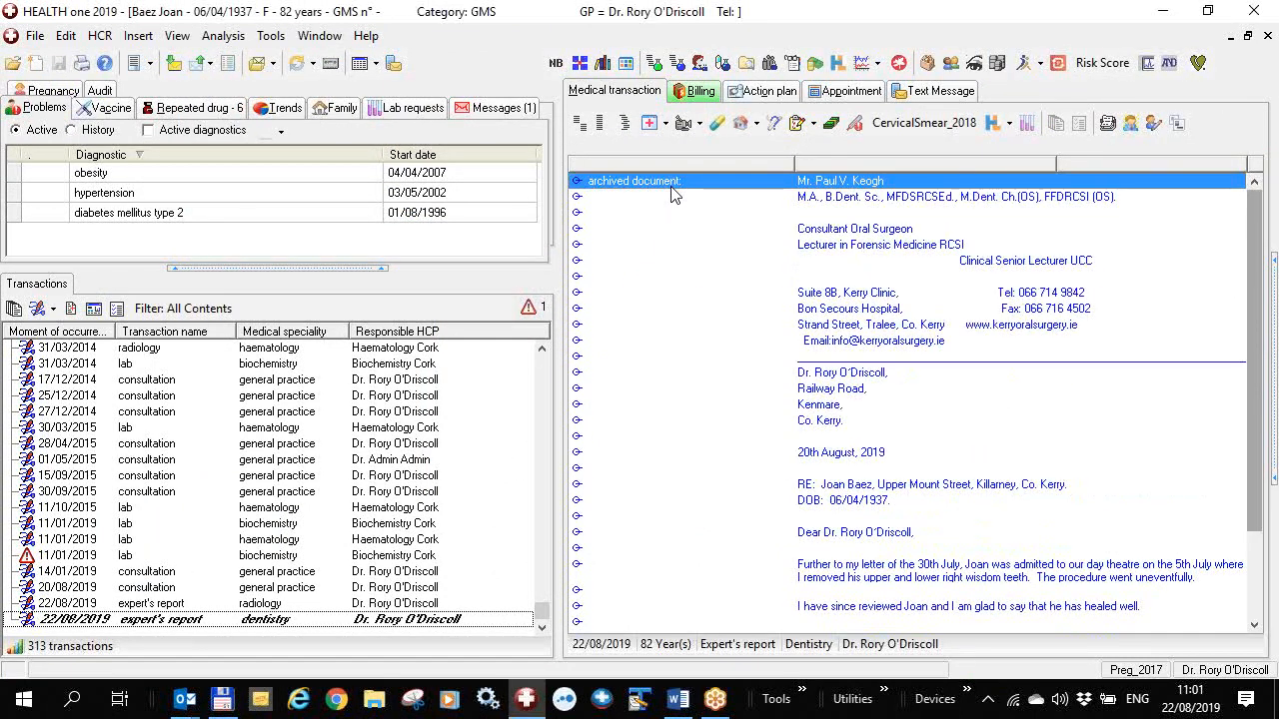
left_click_drag(673, 204, 673, 553)
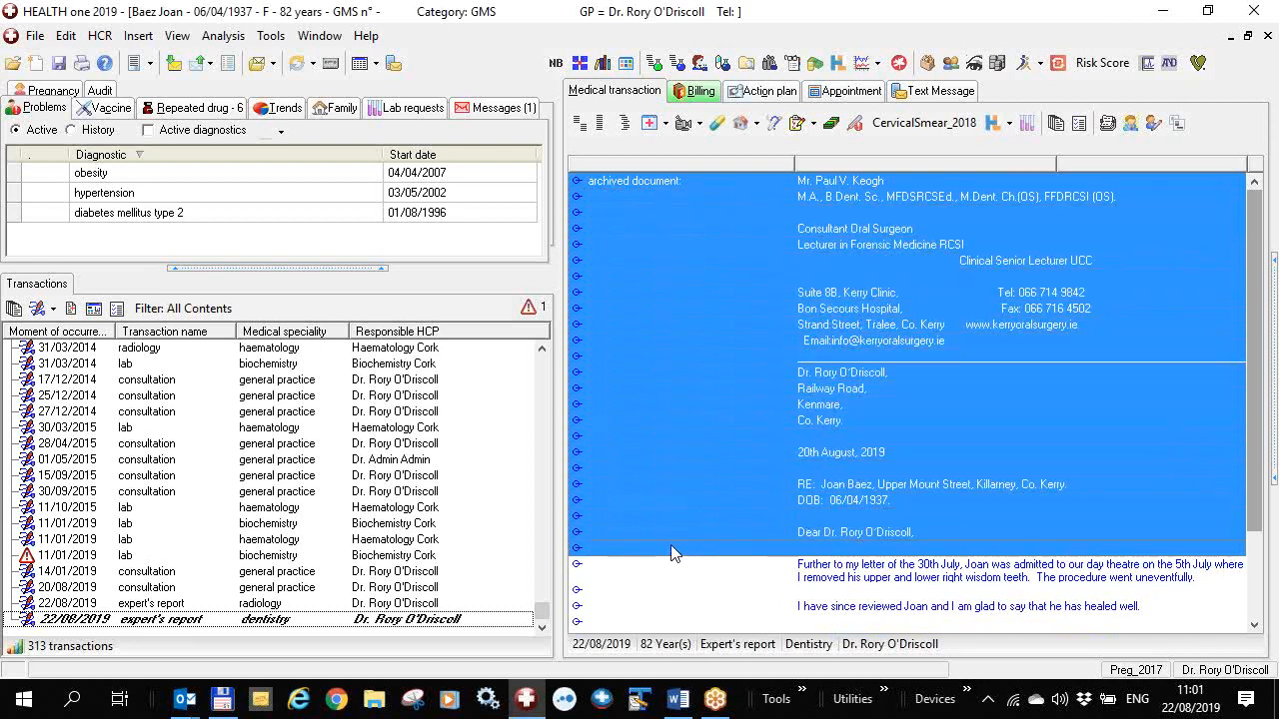
key("Delete")
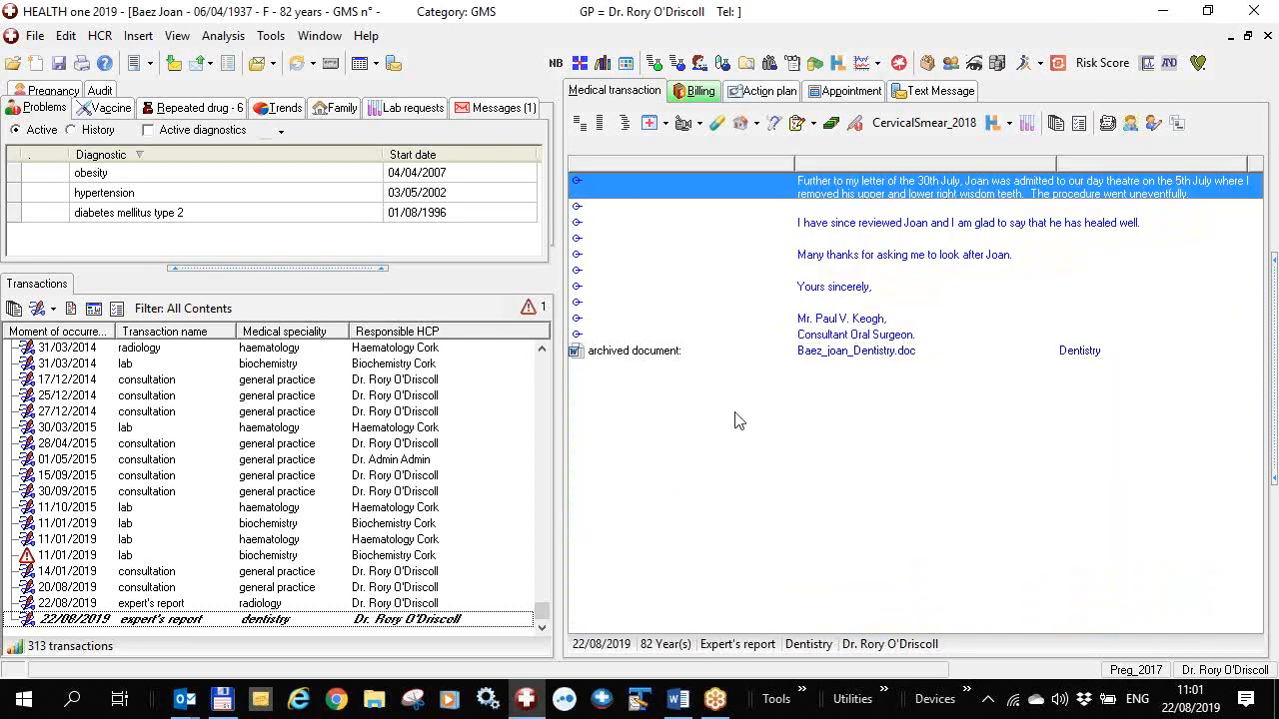
Delete the four empty lines between the remaining lines of the dental letter.
left_click(657, 210)
left_click(658, 240, "ctrl")
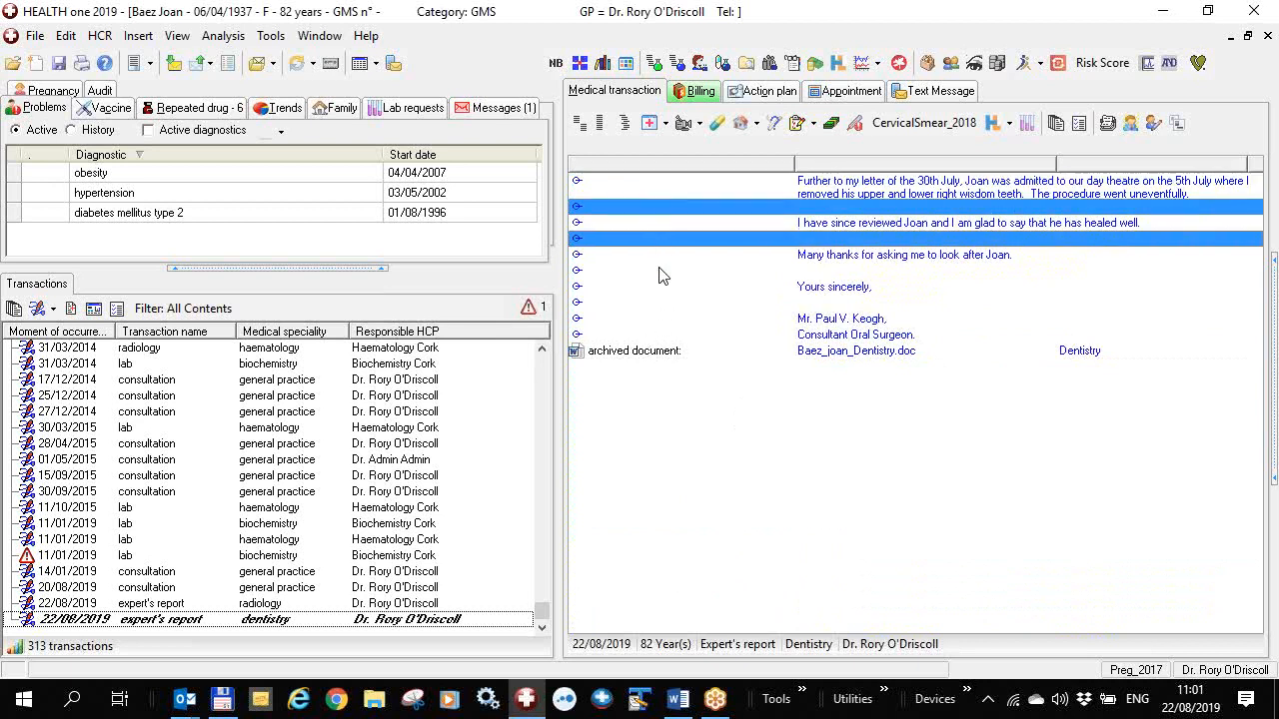
left_click(659, 272, "ctrl")
left_click(648, 302, "ctrl")
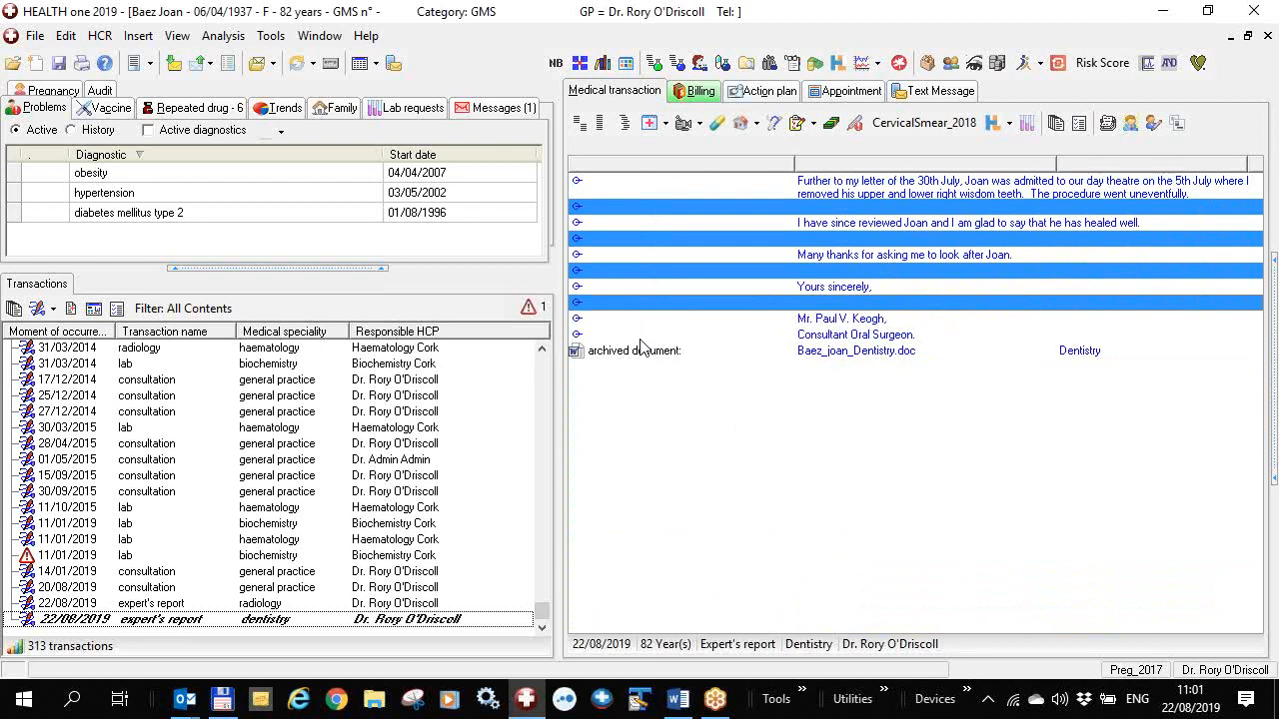
key("Delete")
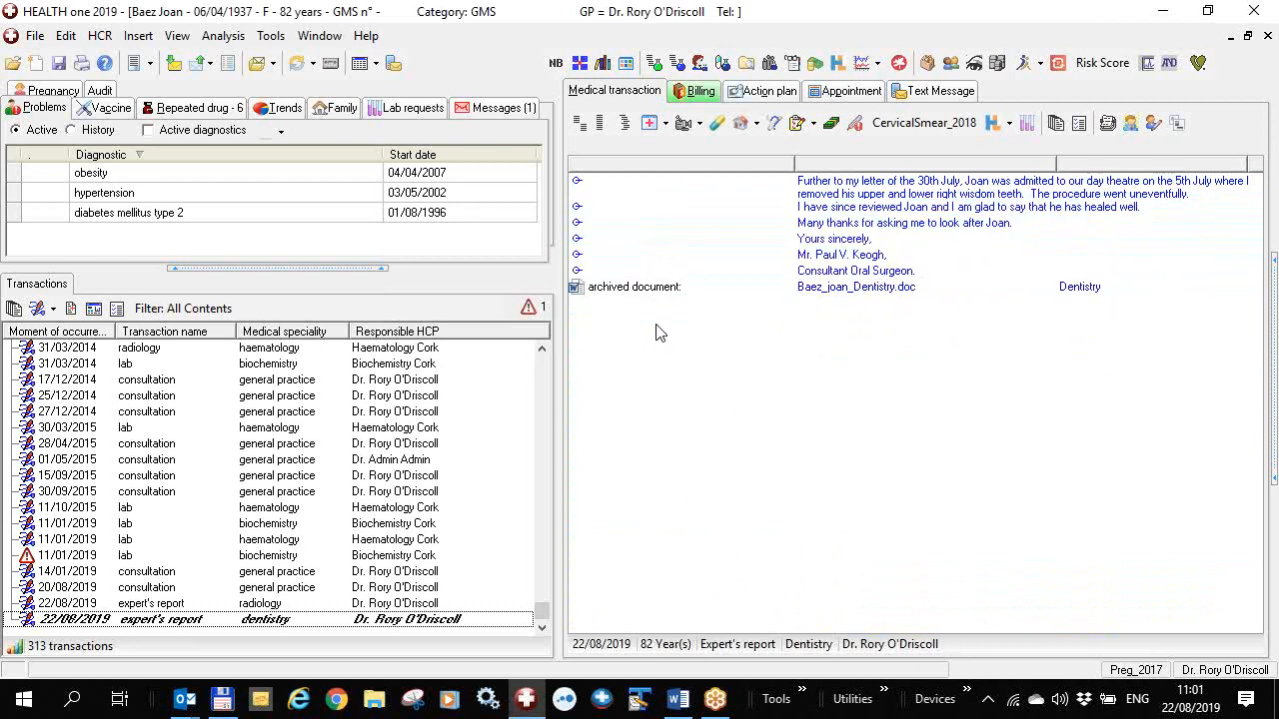
left_click(655, 190)
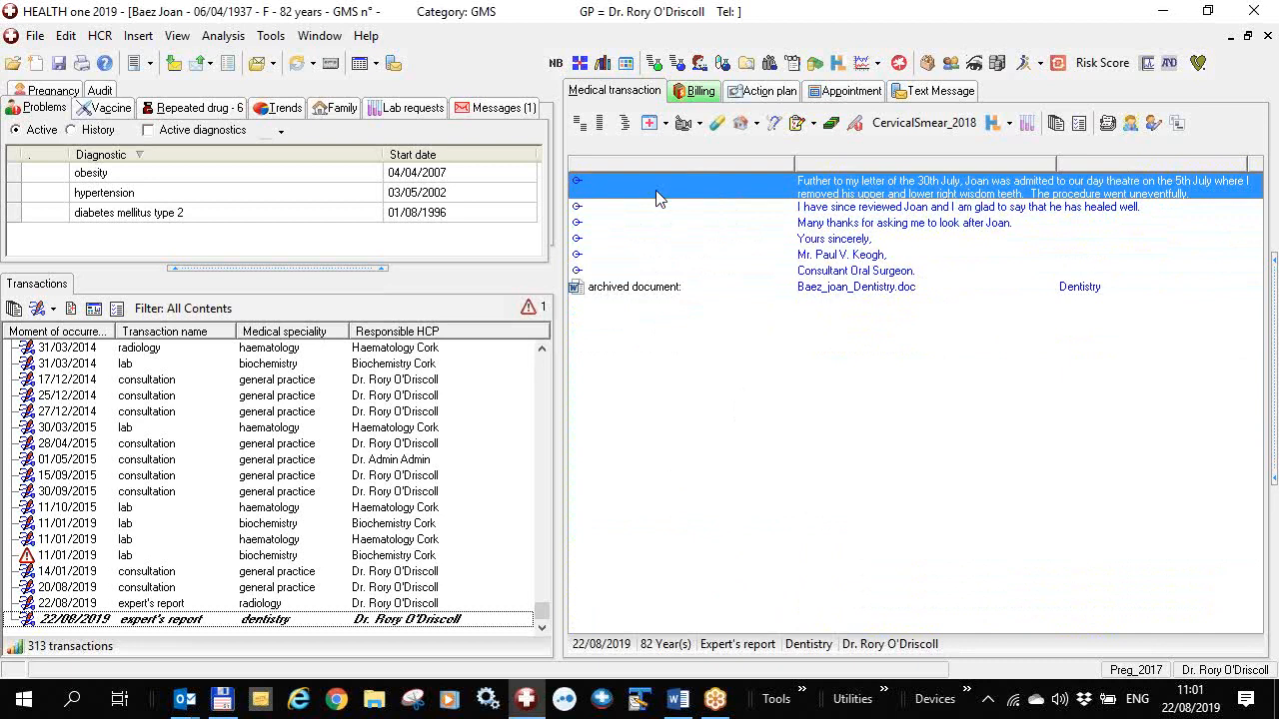
left_click_drag(655, 197, 654, 283)
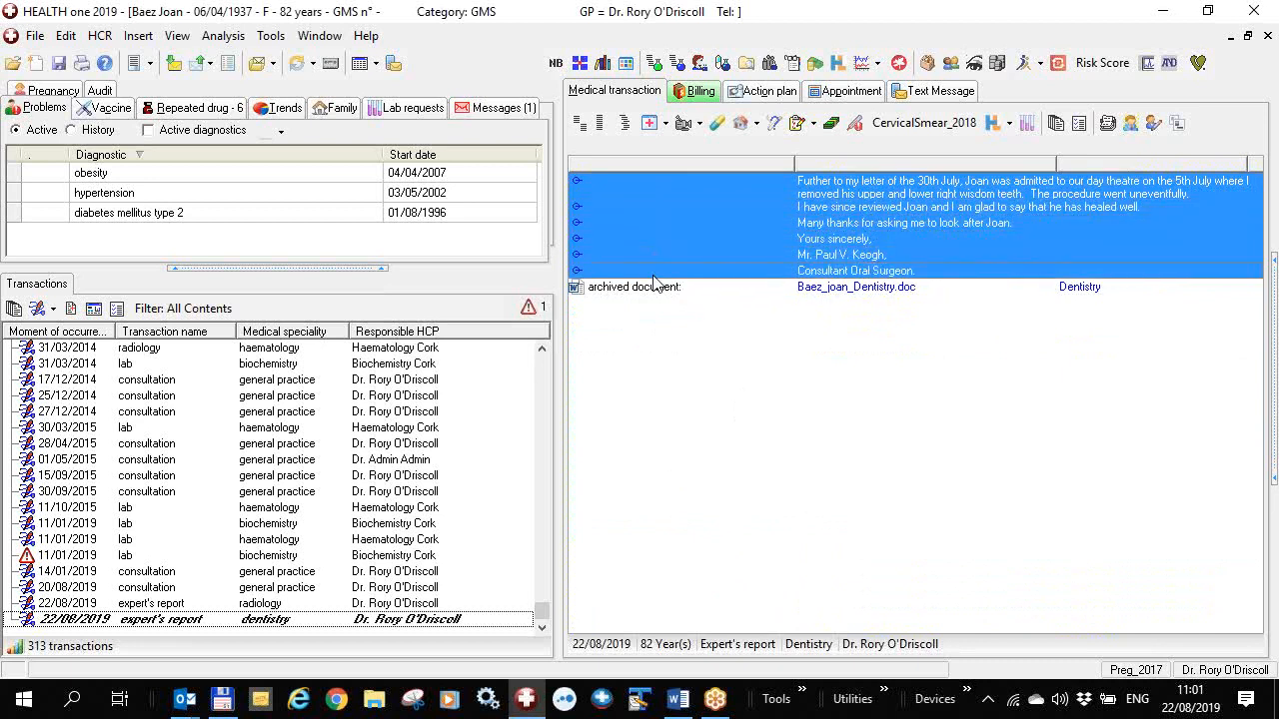
left_click(590, 196)
left_click(591, 207)
left_click(592, 238)
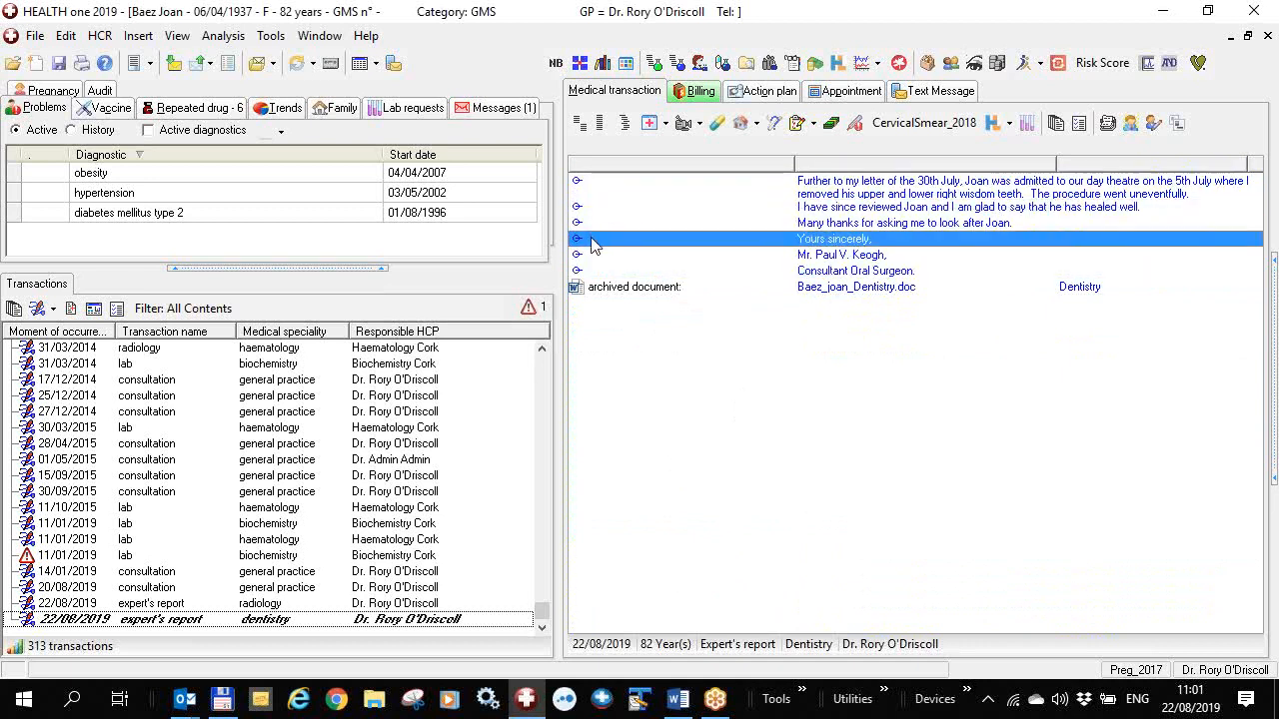
left_click(592, 222)
left_click(592, 256)
left_click(596, 271)
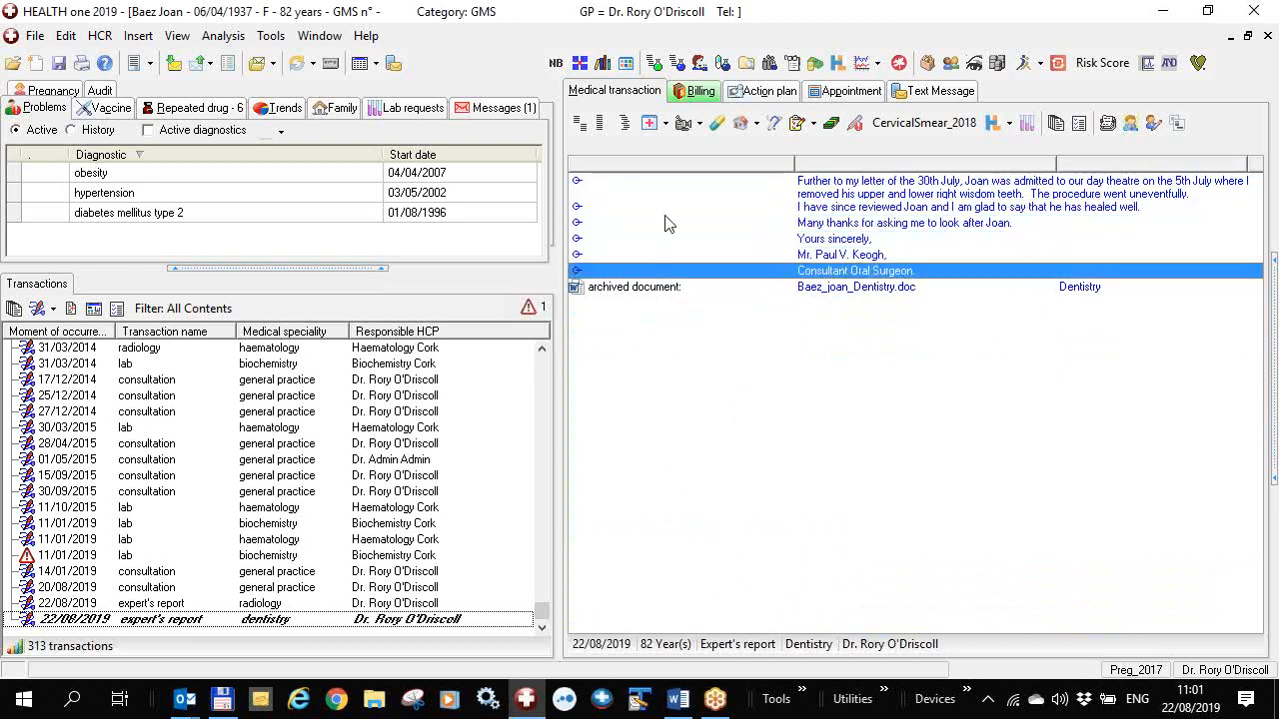
left_click(649, 183)
left_click(650, 232, "shift")
left_click(650, 270, "shift")
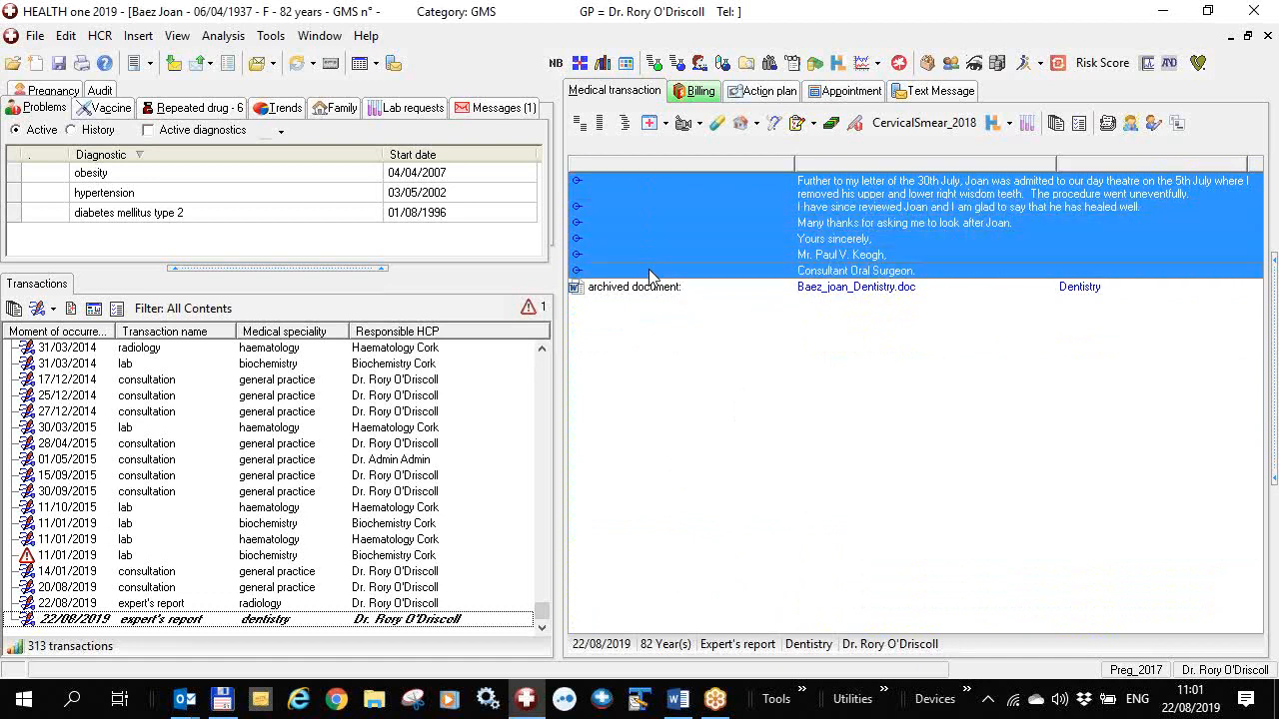
Merge the three body lines of the dental letter, from "Further to my letter" to "Many thanks", into one item.
left_click(656, 184)
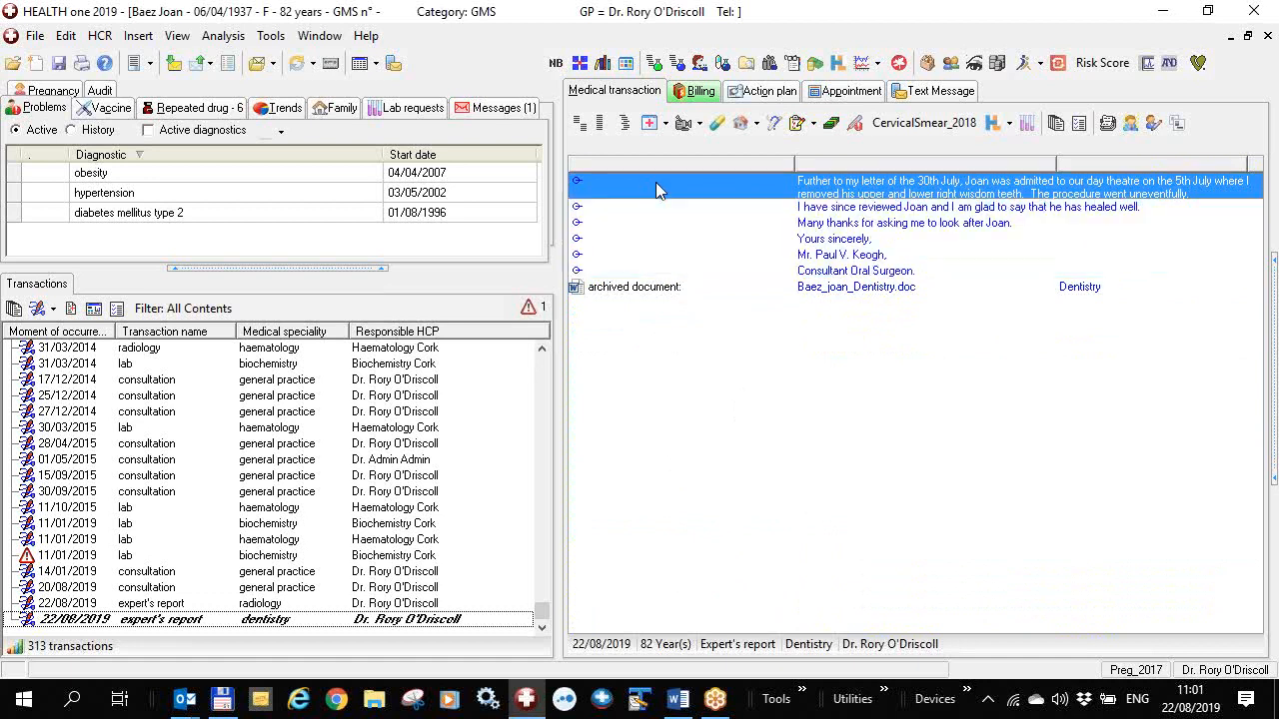
left_click(657, 228, "shift")
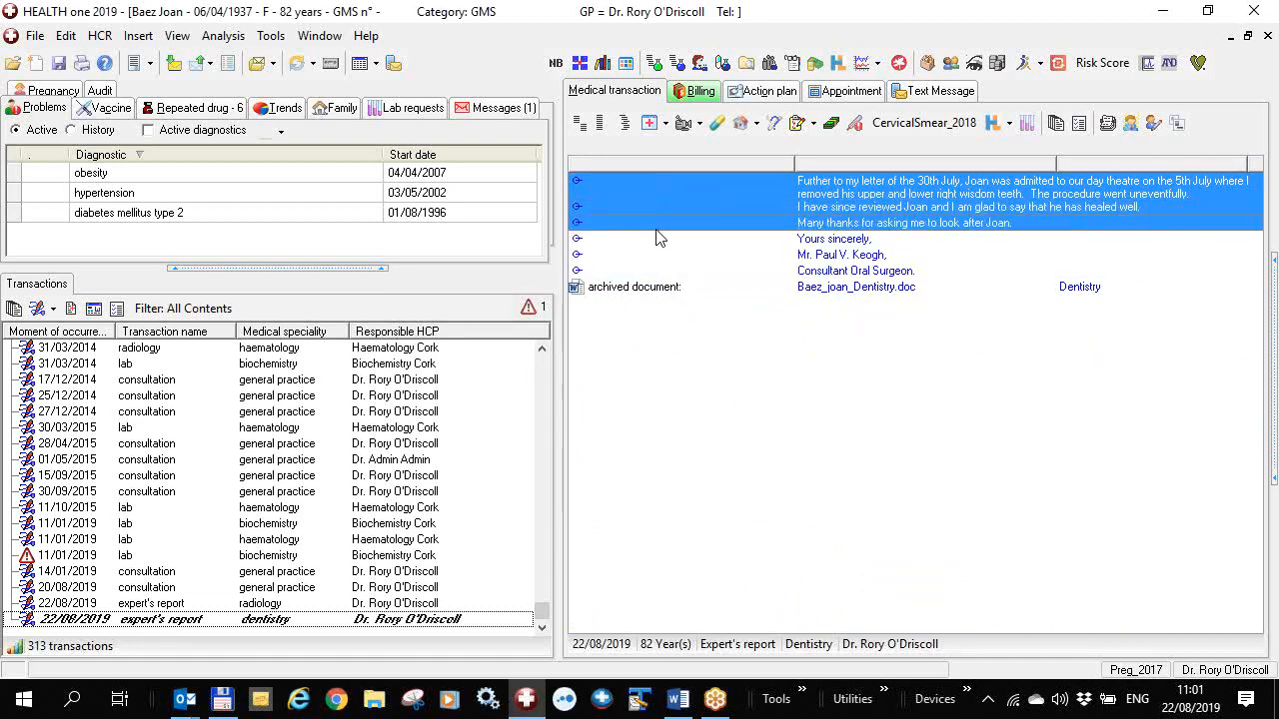
right_click(685, 202)
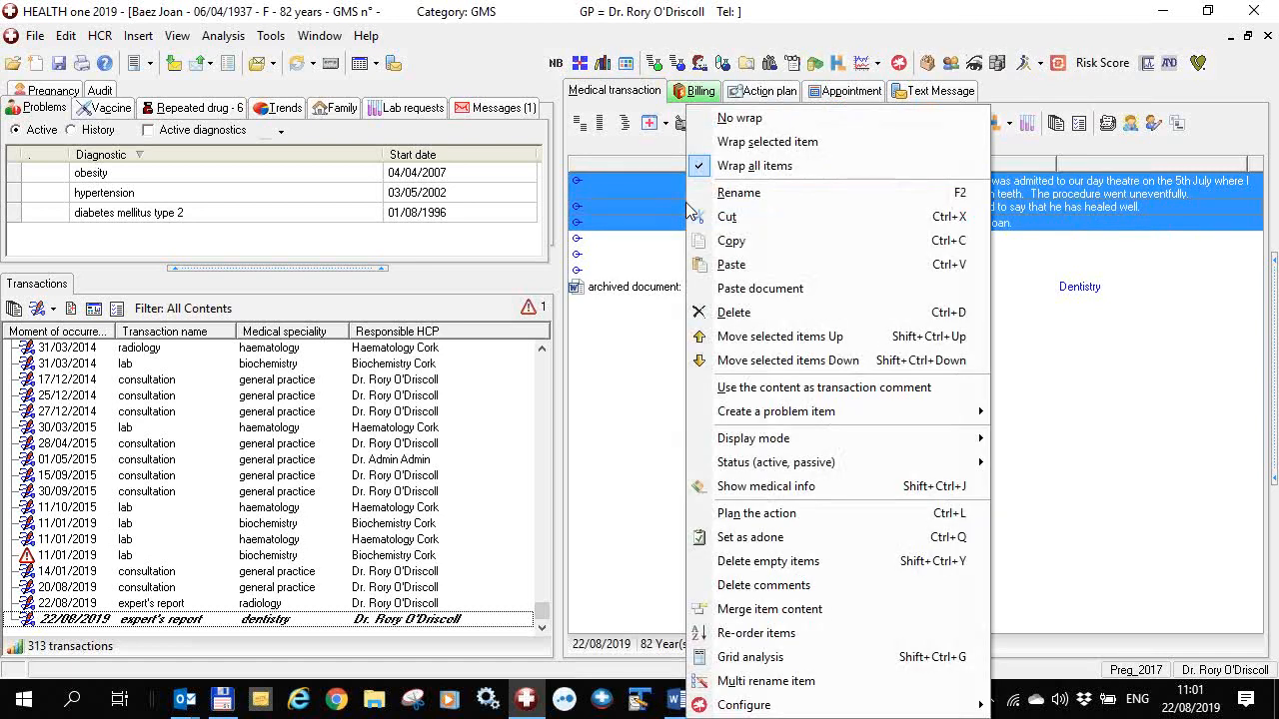
left_click(766, 611)
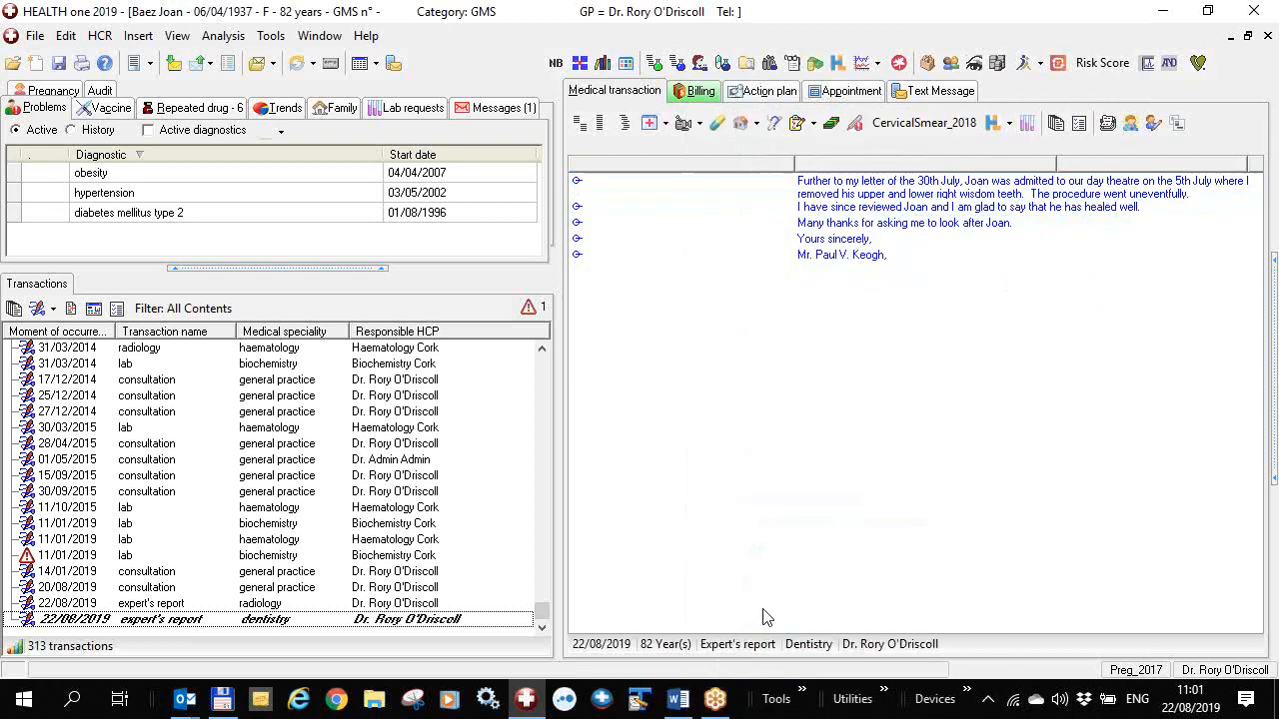
Display the merged dental letter text left-aligned and edit its item properties so that the text shows in red.
left_click(603, 194)
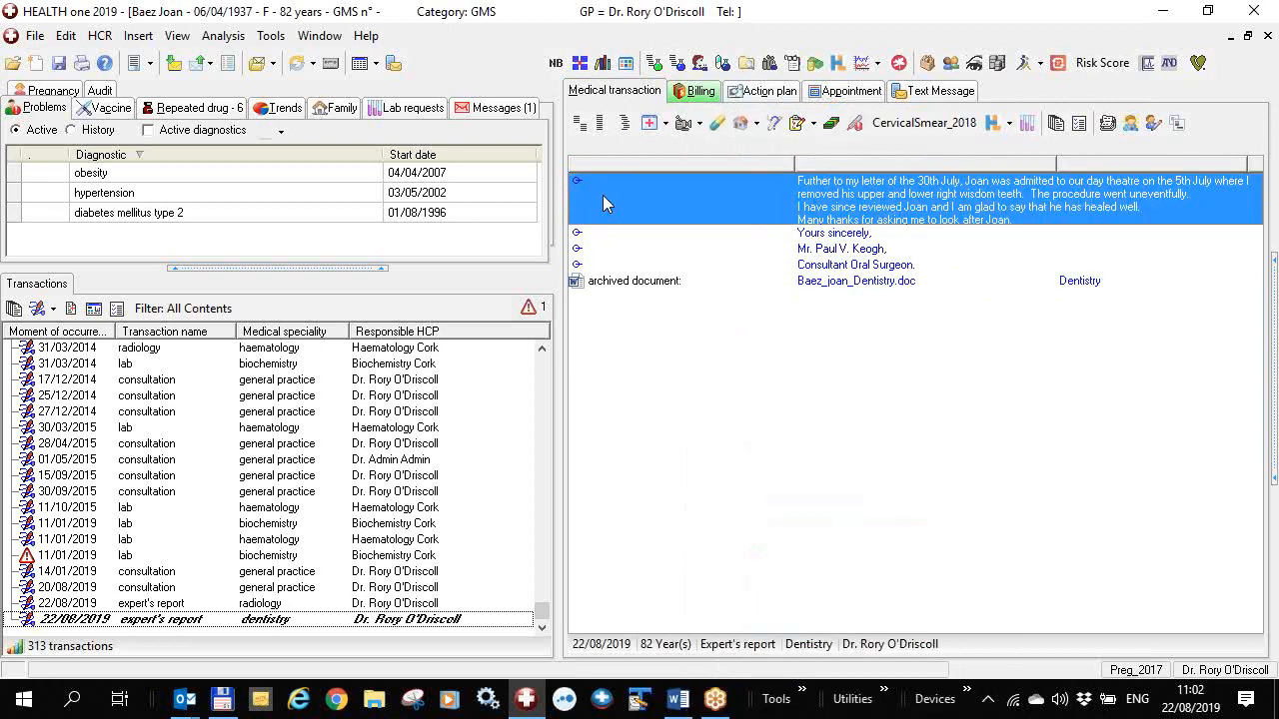
scroll(602, 204, "up", 1)
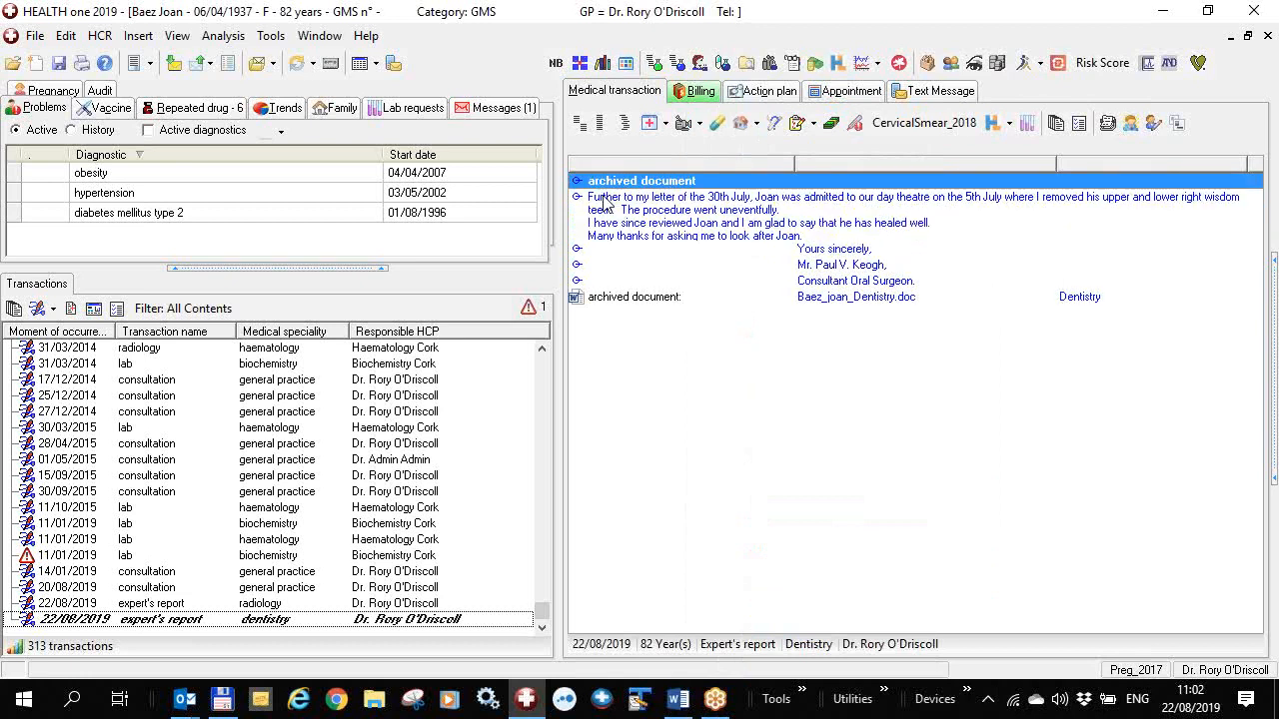
left_click(602, 200)
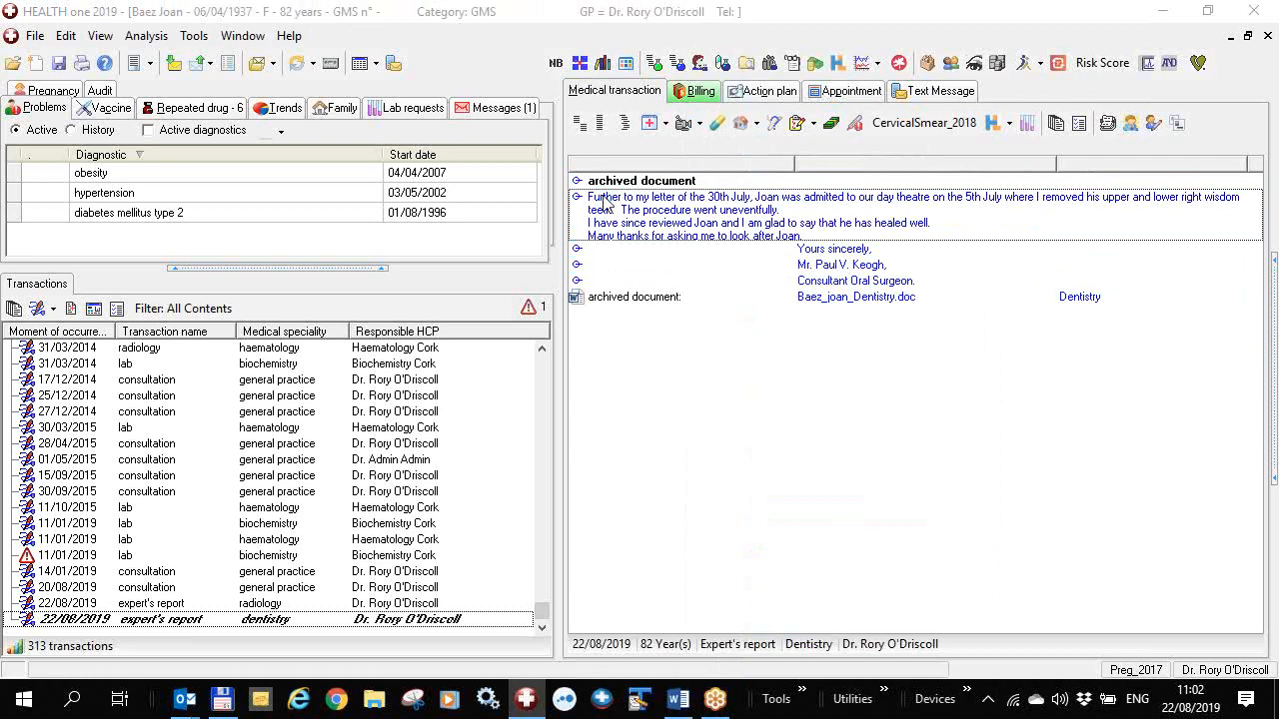
double_click(602, 200)
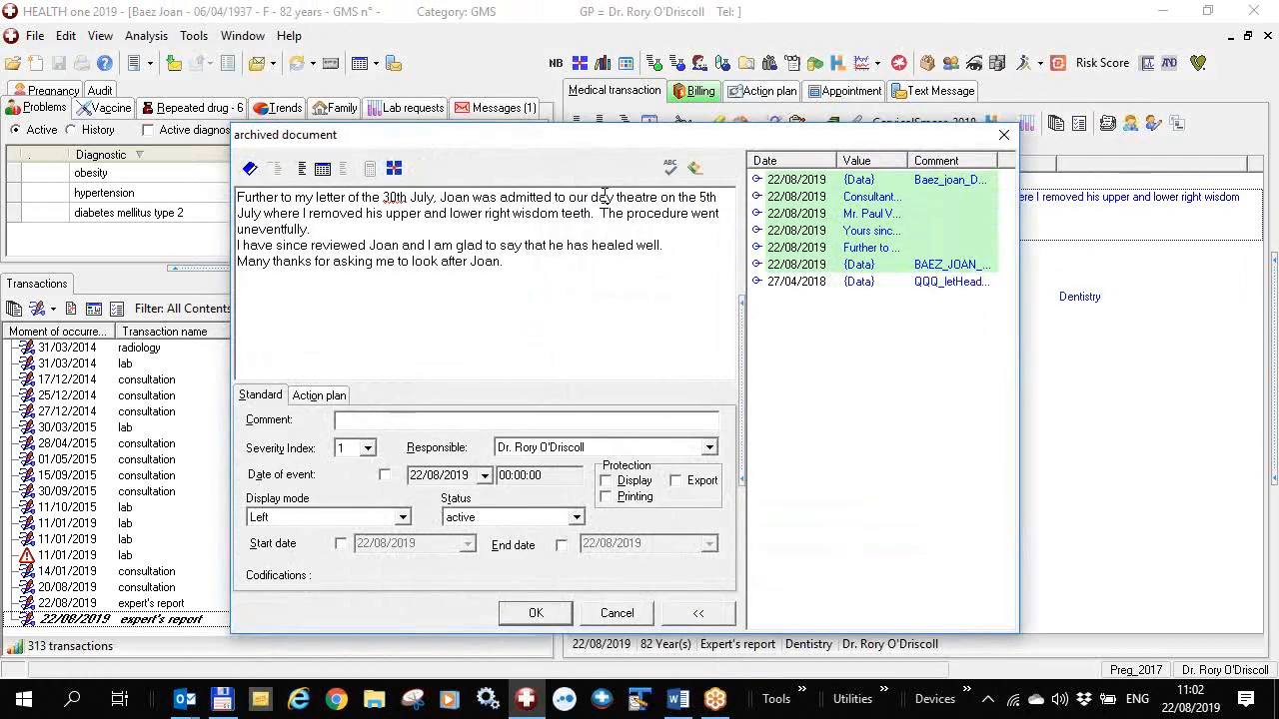
key("Escape")
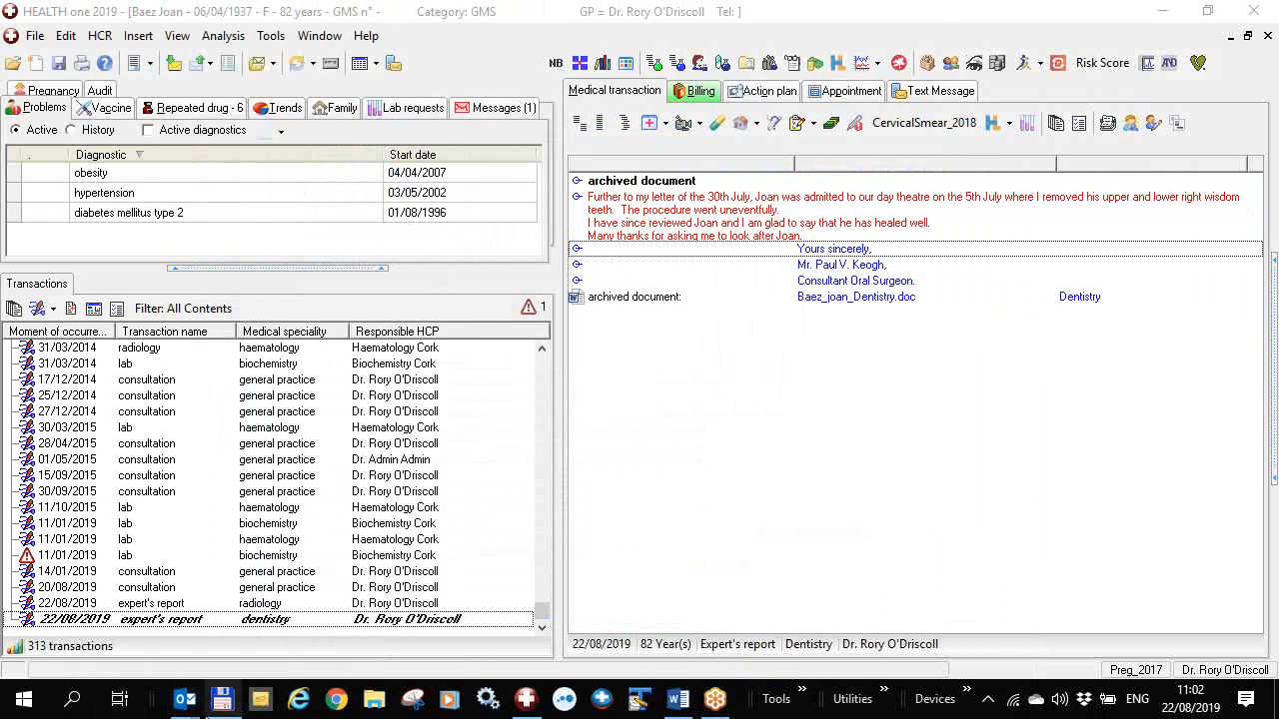
Bring up the available actions for the archived dentistry document in the expert's report.
mouse_move(202, 717)
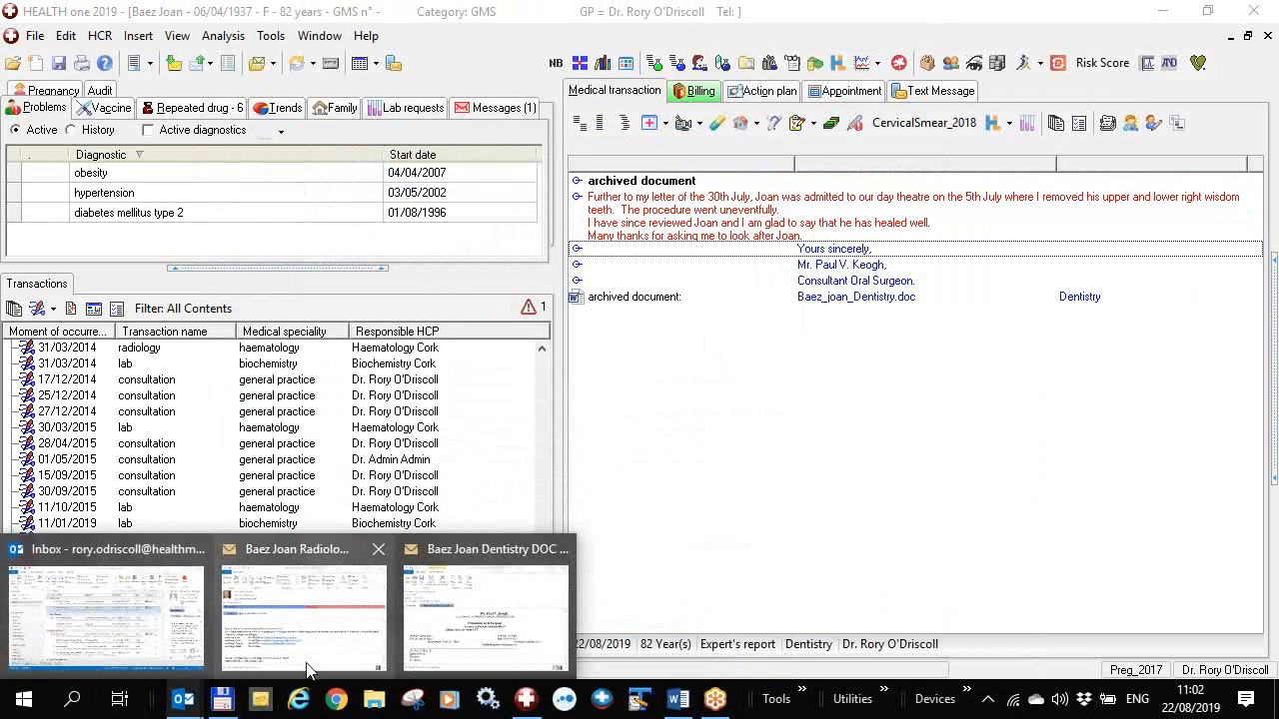
right_click(659, 379)
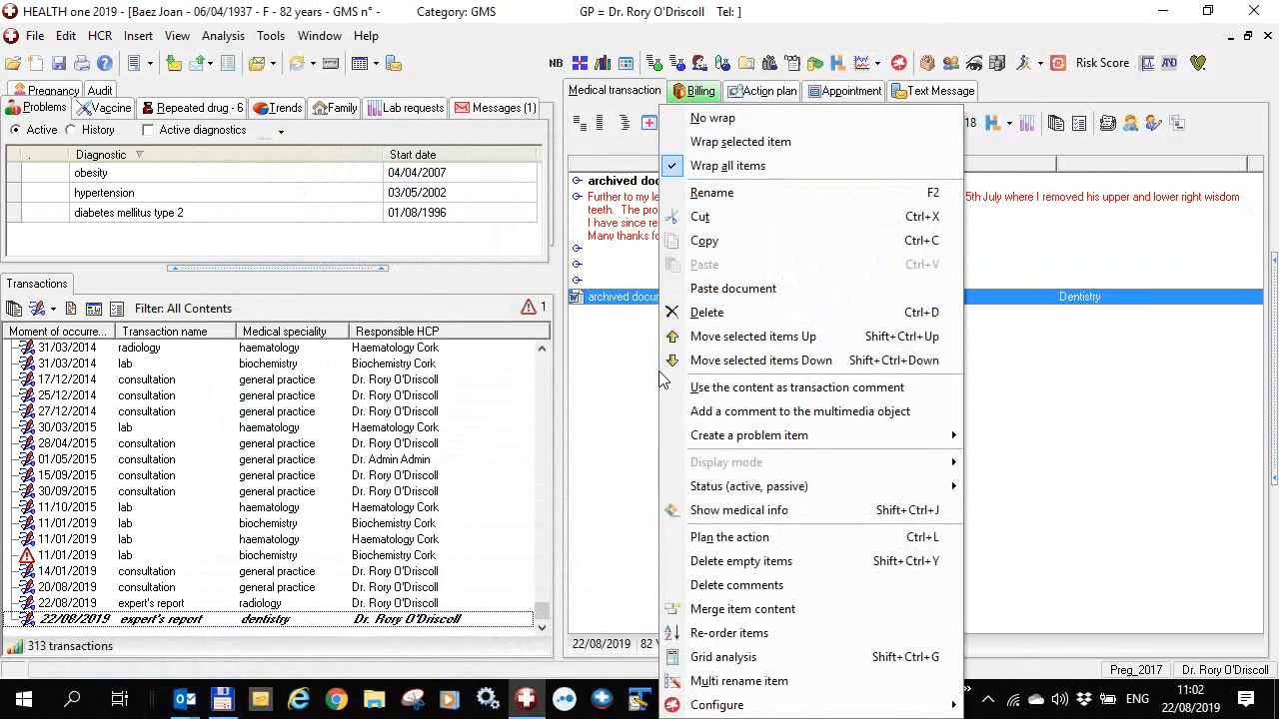